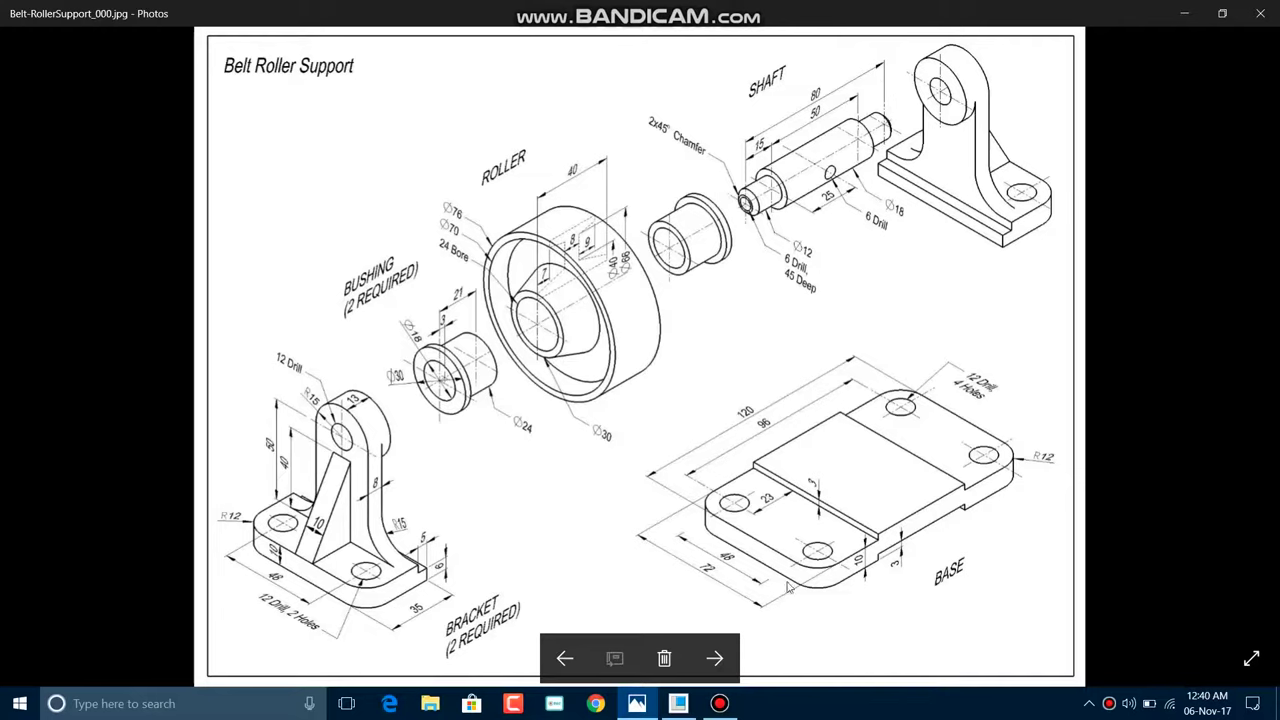
Create a new solid part named Bushing from the mmns_part_solid template instead of the default
left_click(678, 703)
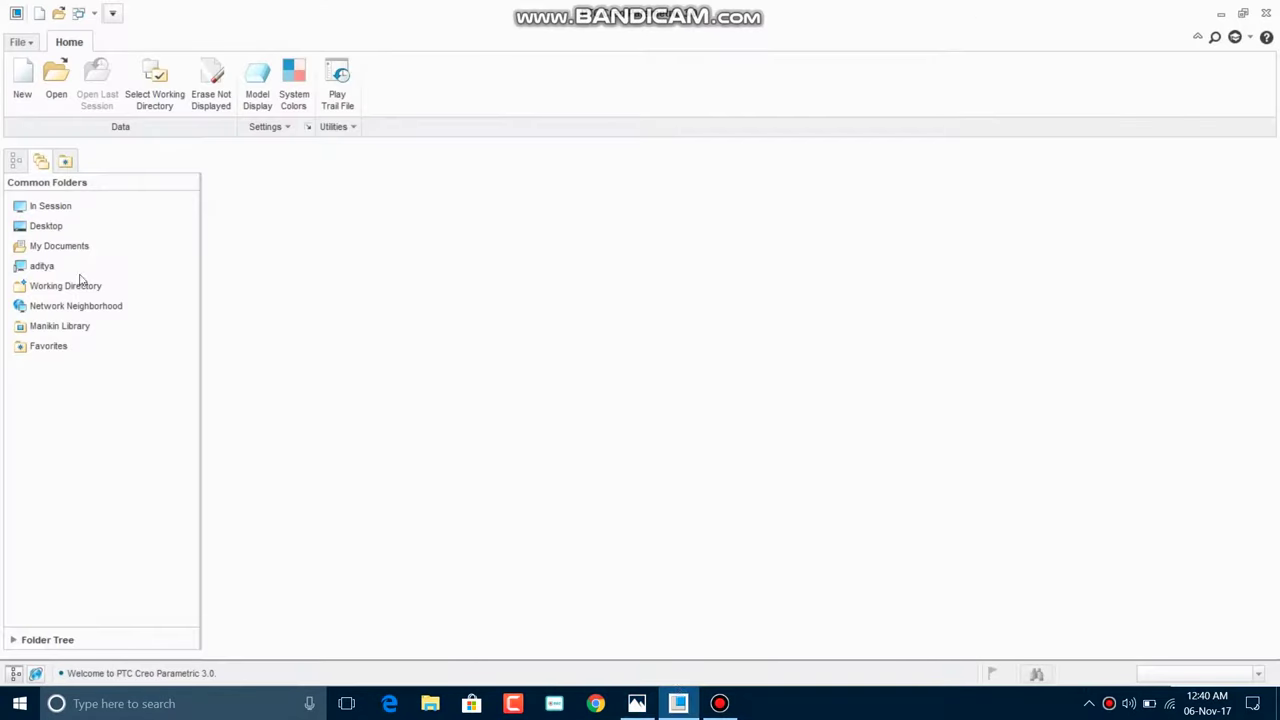
left_click(24, 88)
left_click(503, 492)
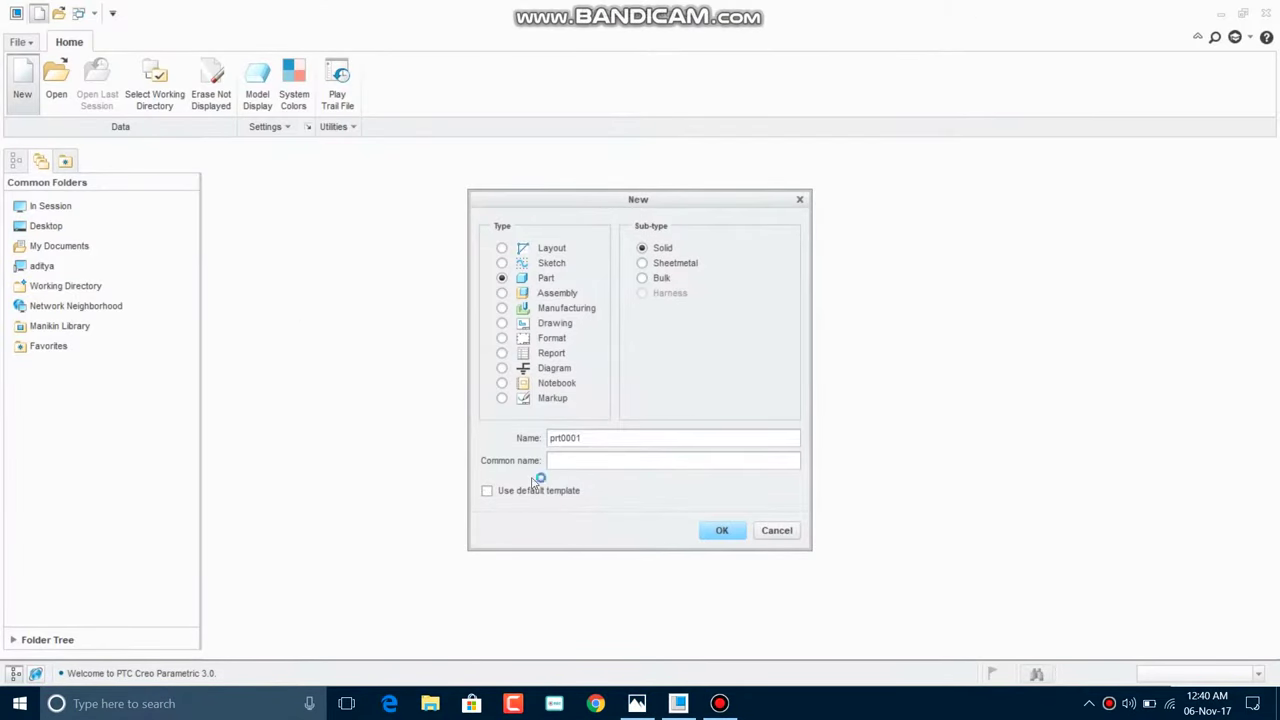
left_click(523, 430)
type("Bushing")
left_click(719, 530)
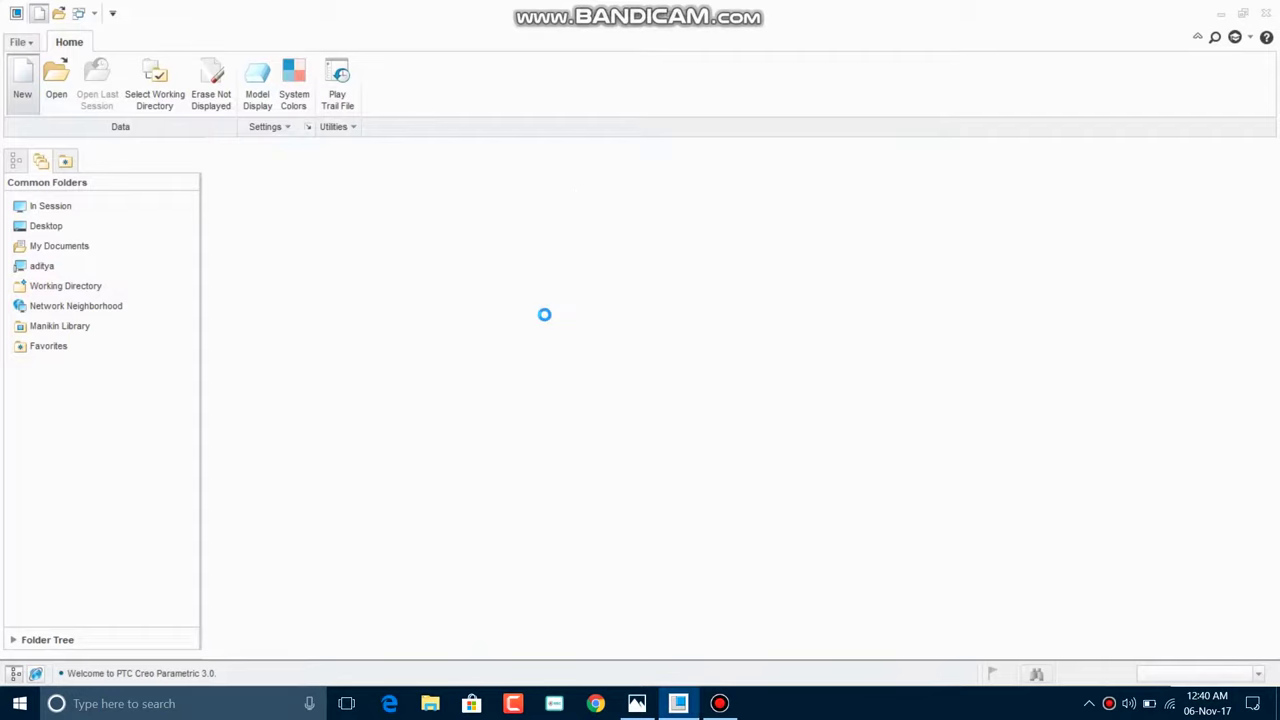
left_click(530, 299)
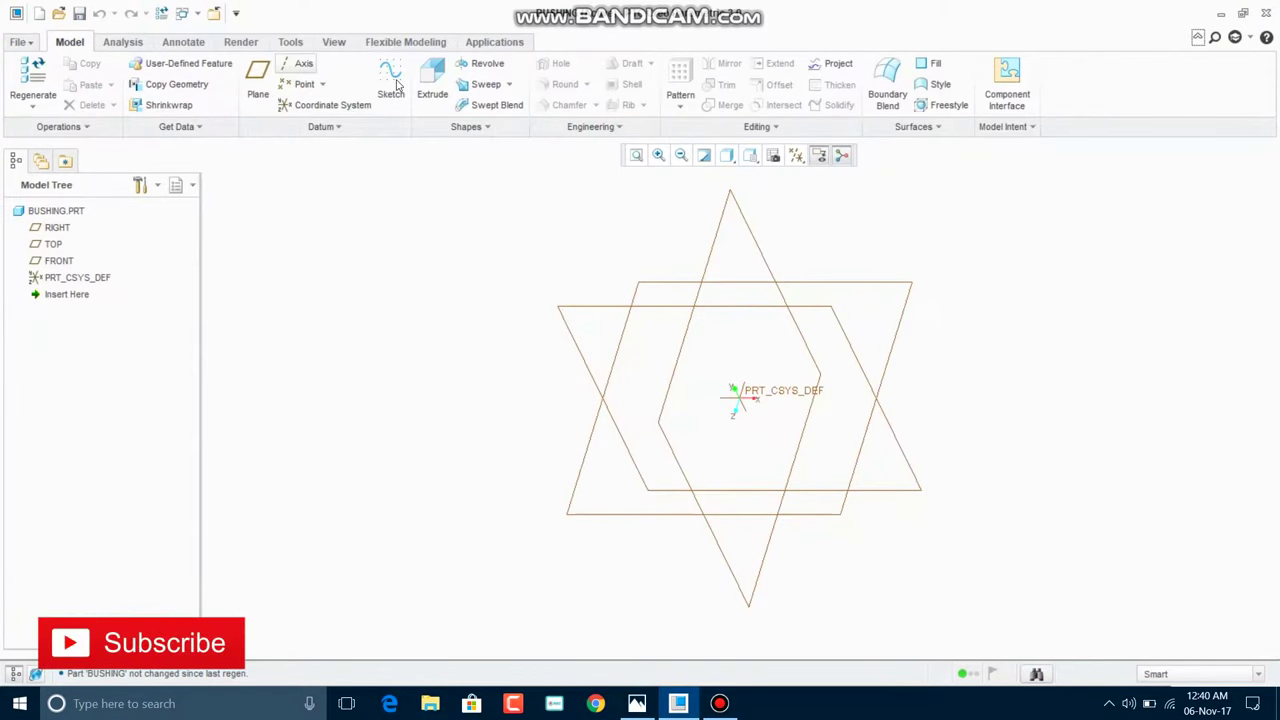
Start a Revolve with its internal sketch on the TOP plane, viewed face-on
left_click(483, 64)
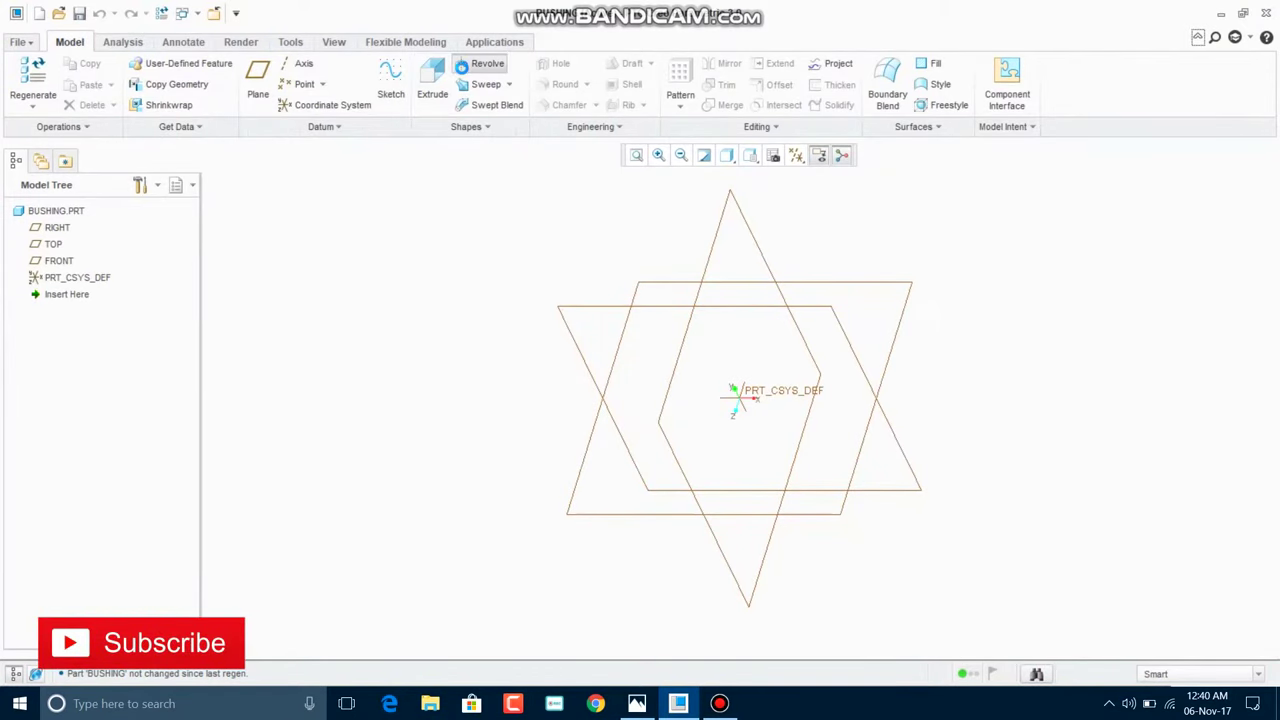
right_click(430, 200)
left_click(775, 297)
left_click(863, 287)
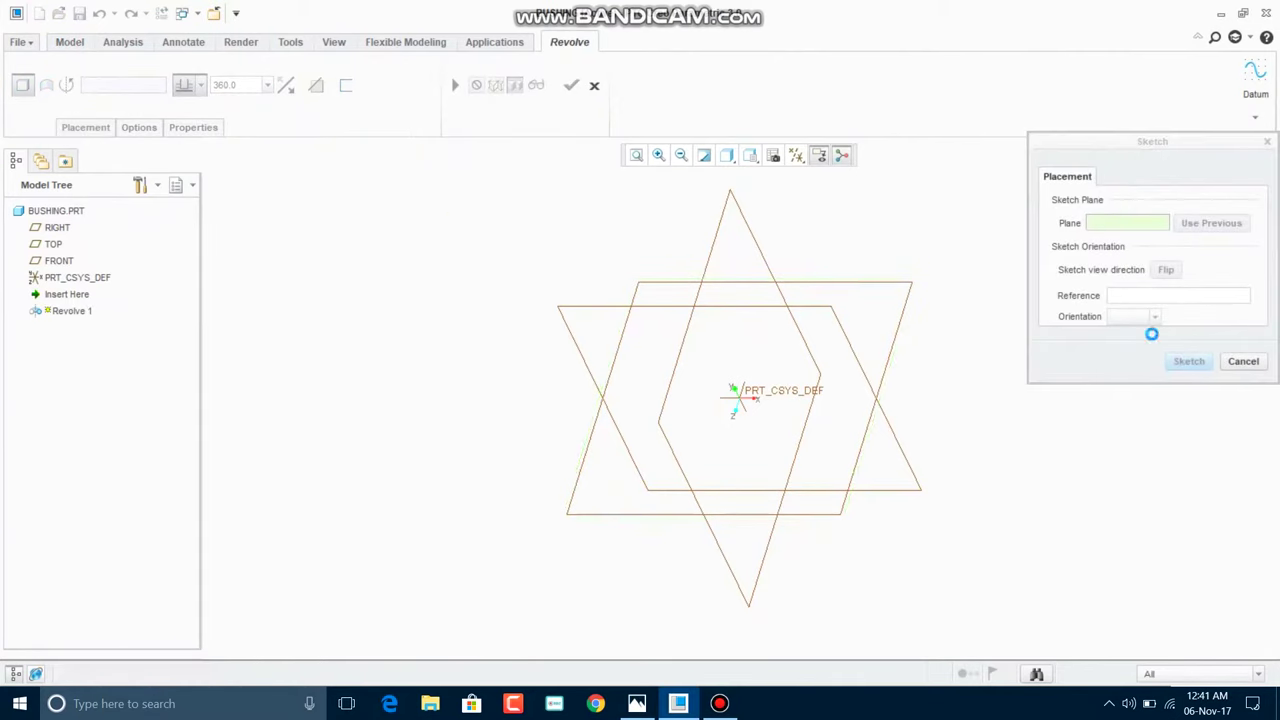
key("Escape")
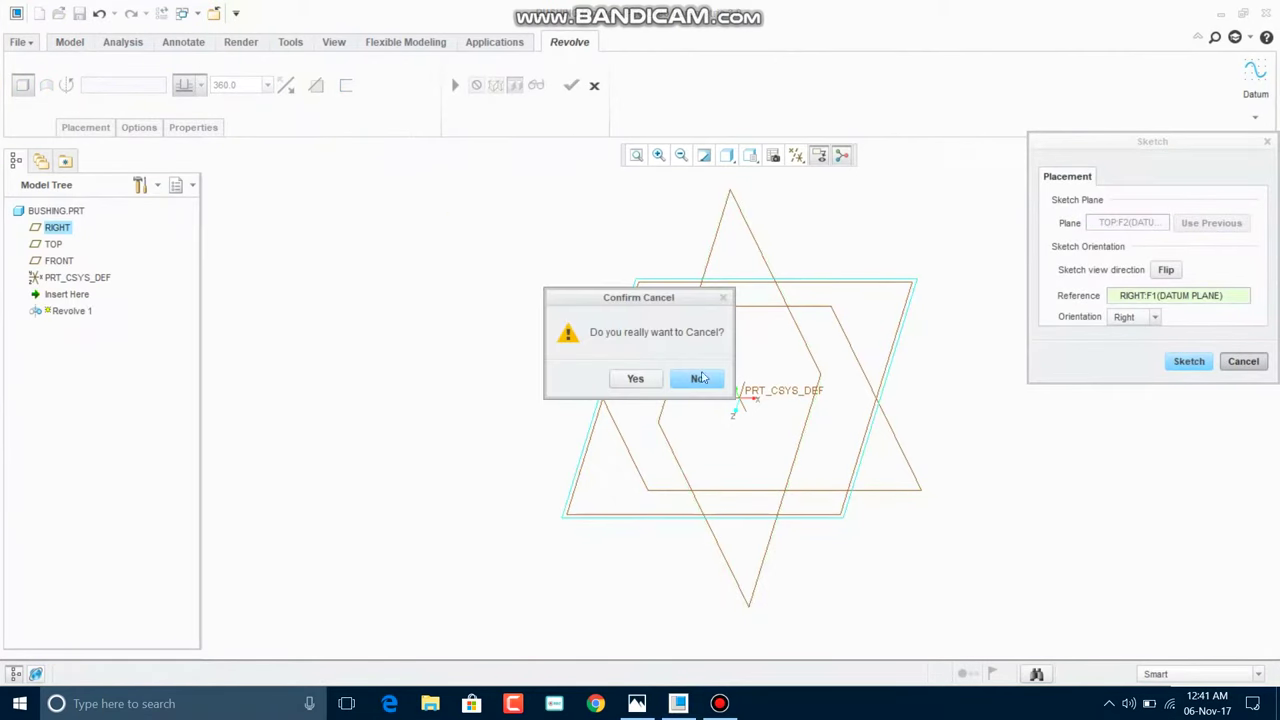
left_click(720, 378)
left_click(1180, 362)
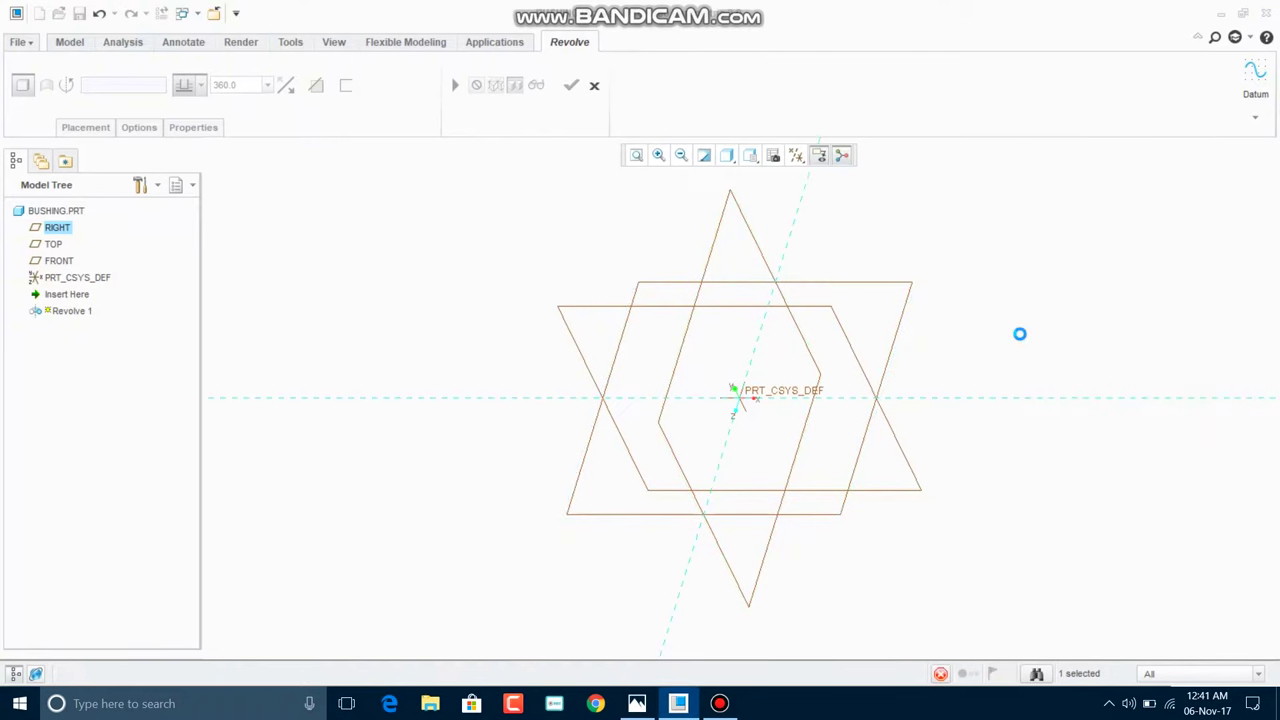
left_click(795, 155)
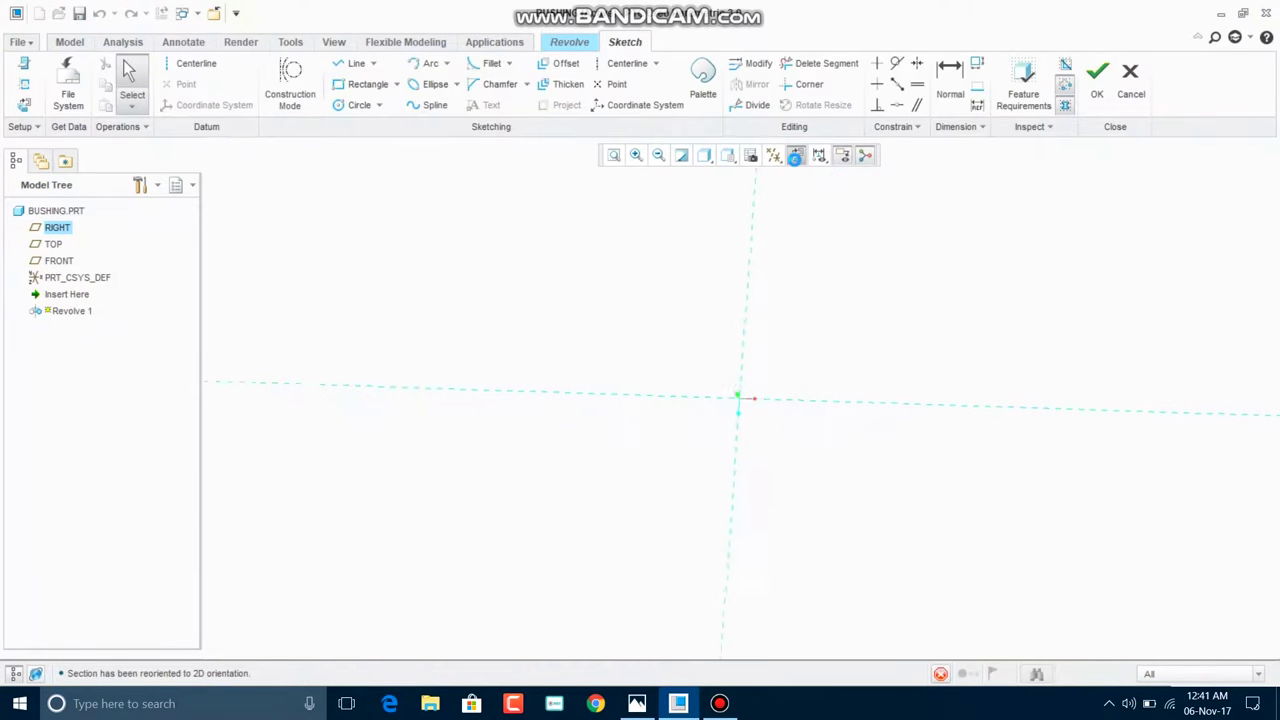
Draw a horizontal centerline through the sketch origin
left_click(627, 63)
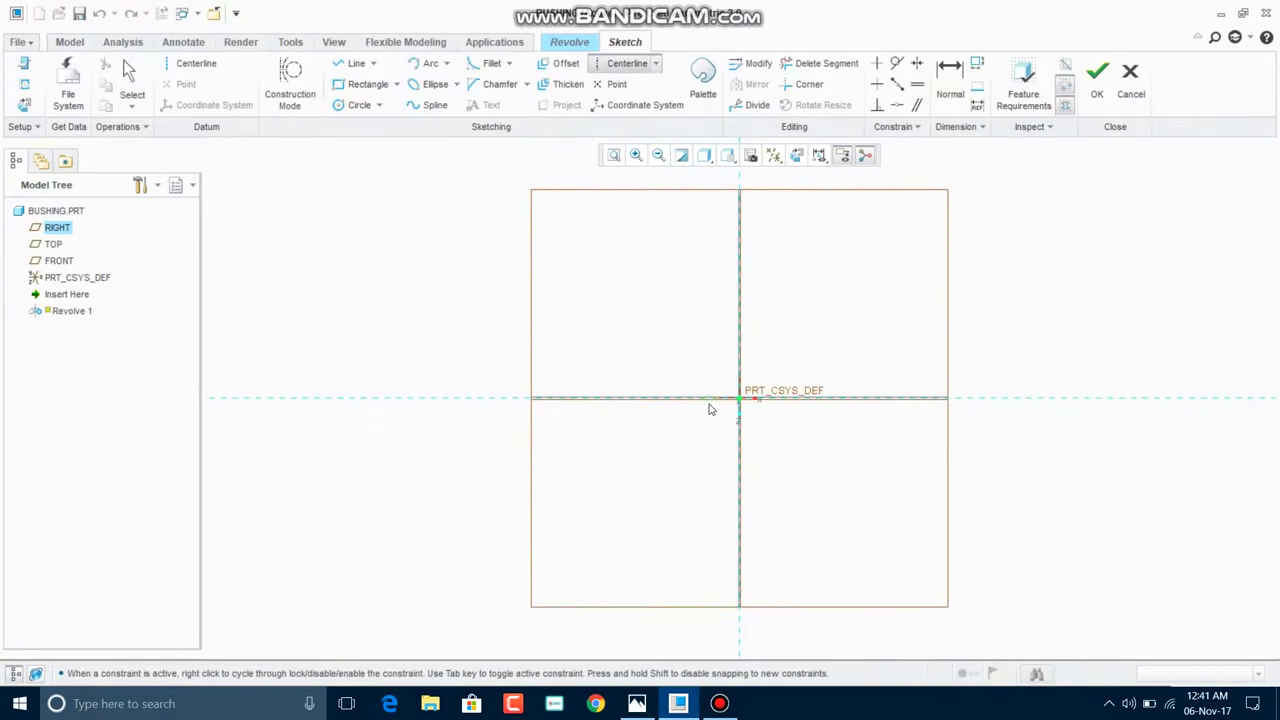
left_click(822, 392)
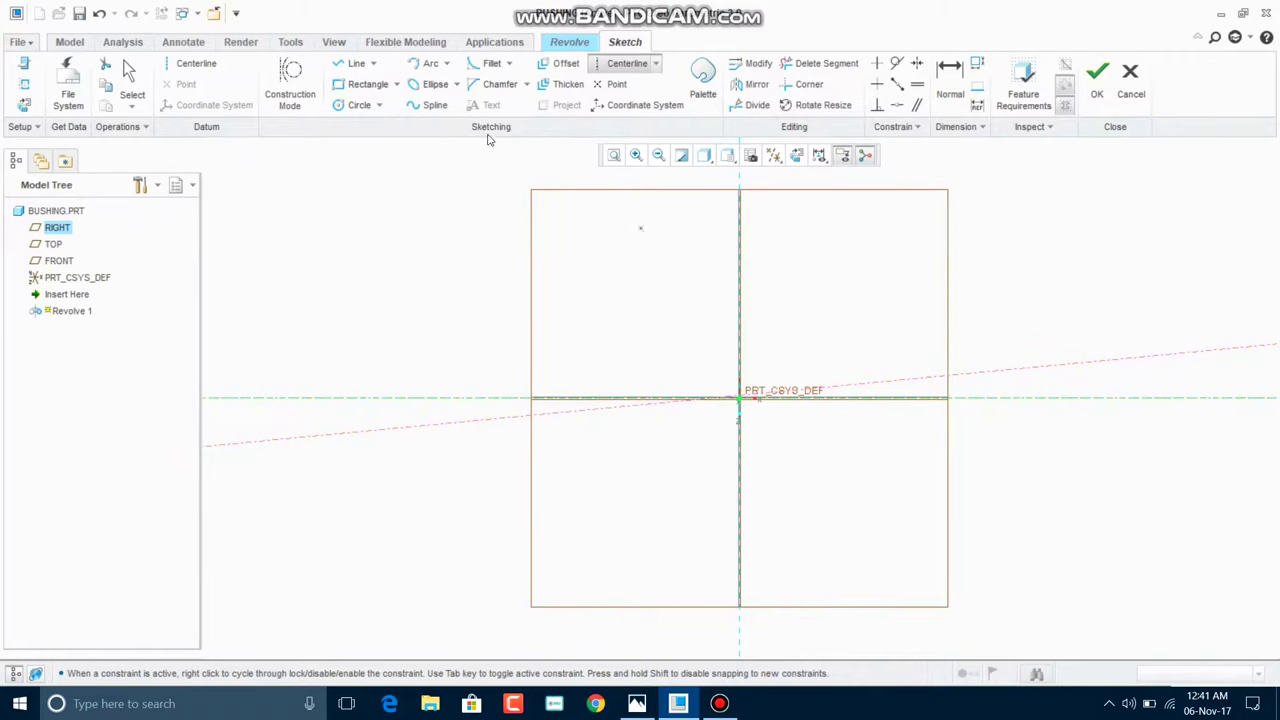
left_click(1037, 397)
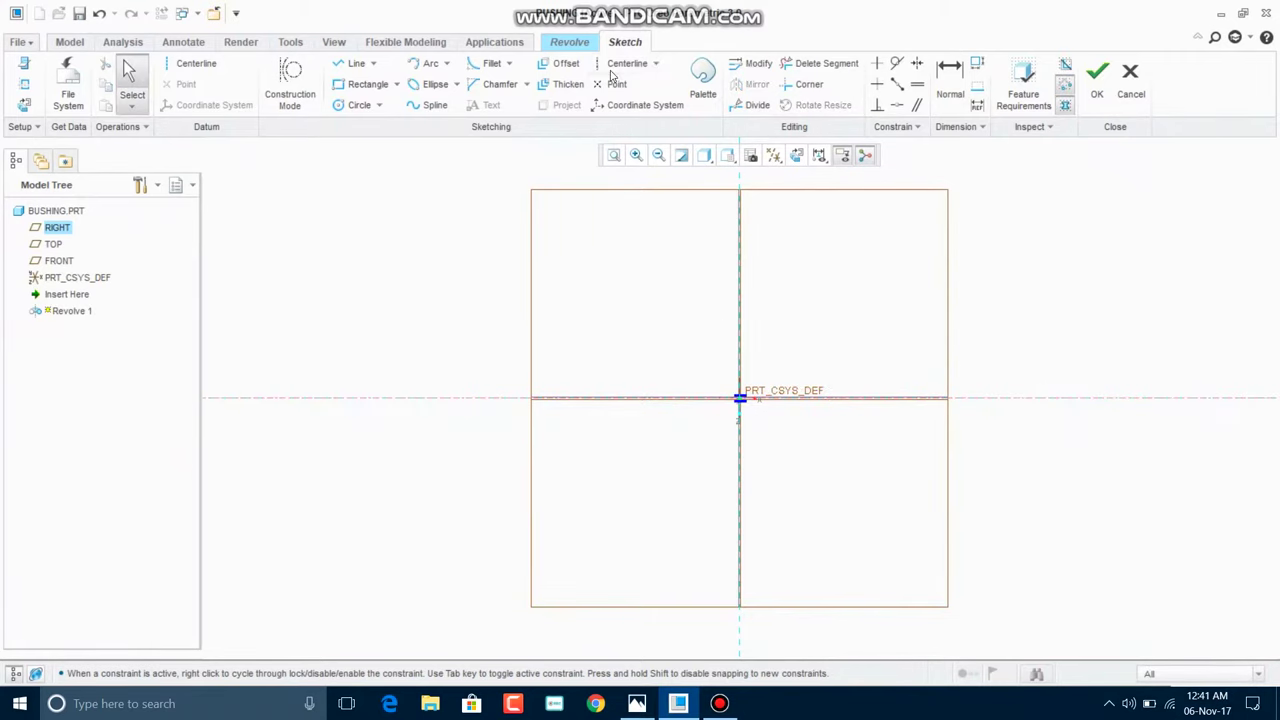
left_click(618, 65)
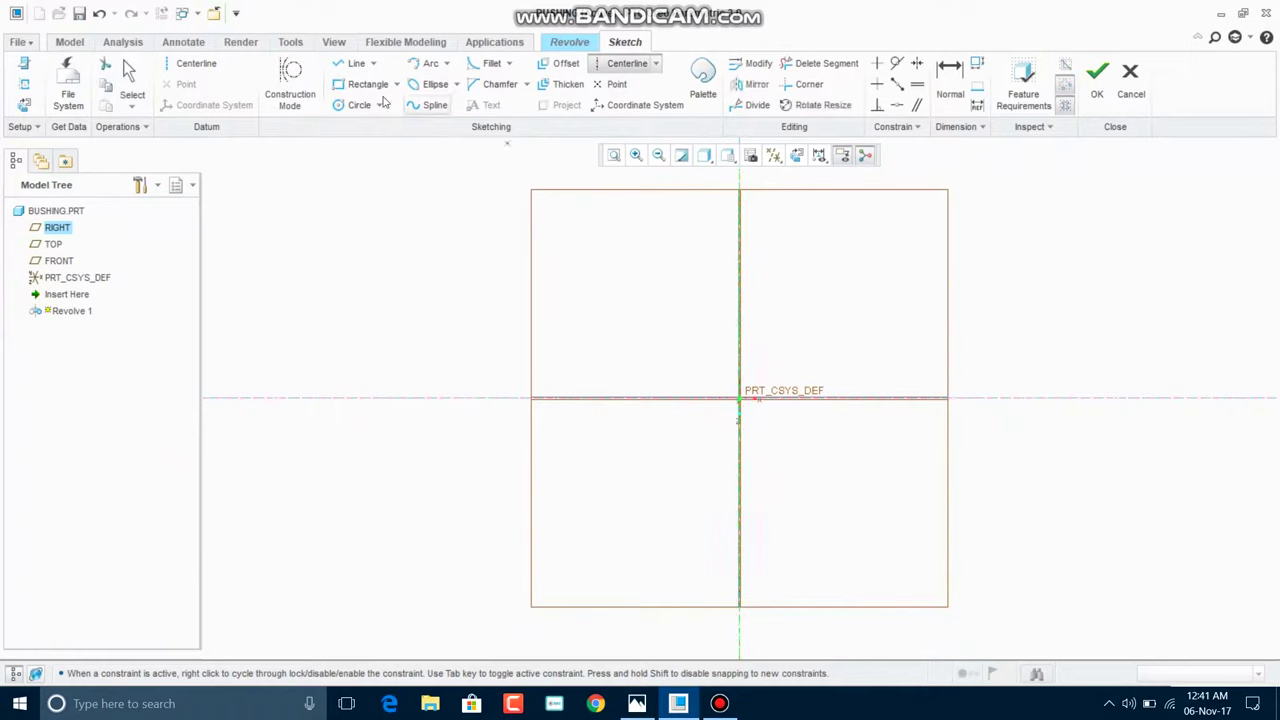
Sketch a rectangle resting on the centerline, then bring up the bushing reference drawing
left_click(368, 84)
left_click(651, 359)
left_click(827, 398)
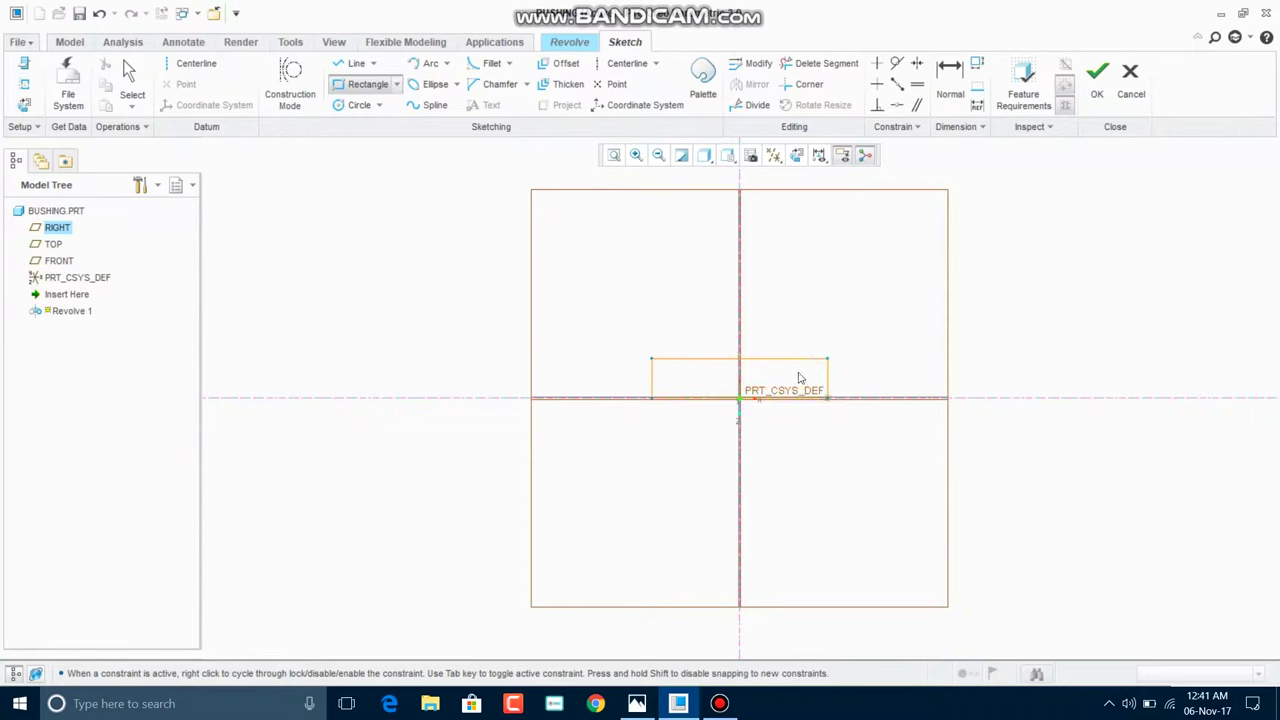
left_click(130, 72)
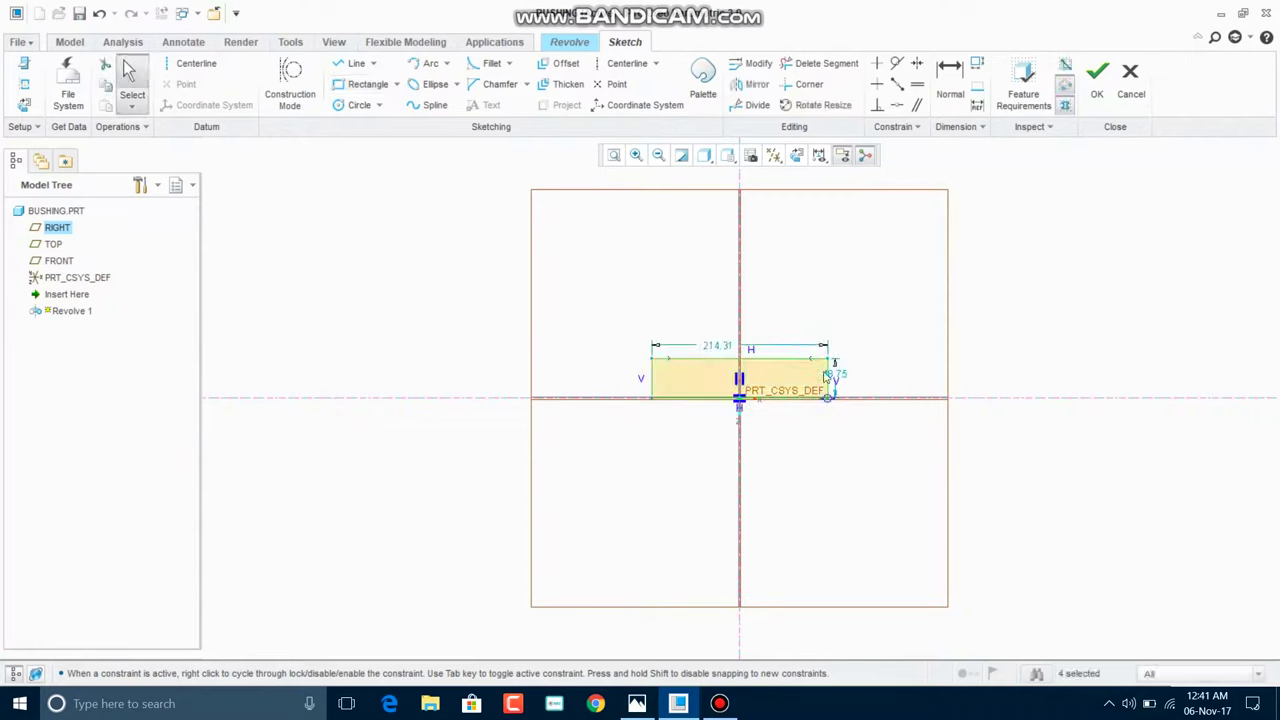
left_click(637, 703)
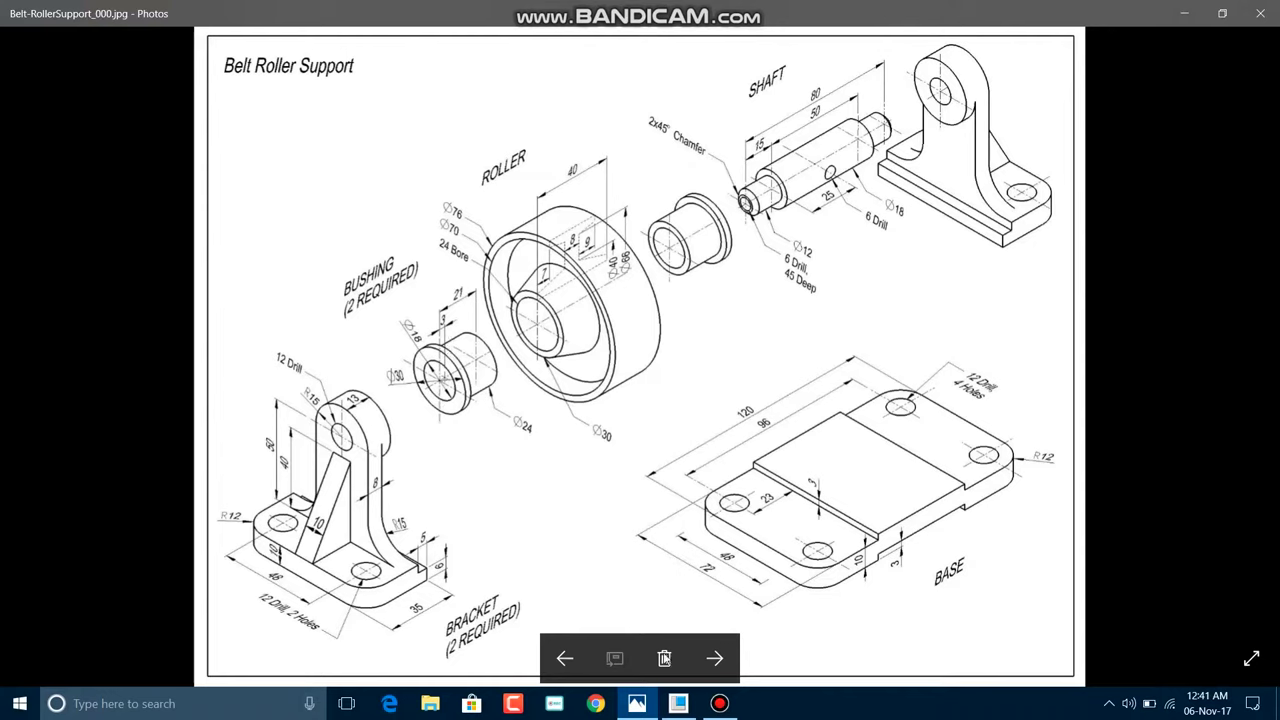
Set the rectangle's width dimension to 18 by entering 21-3
left_click(678, 703)
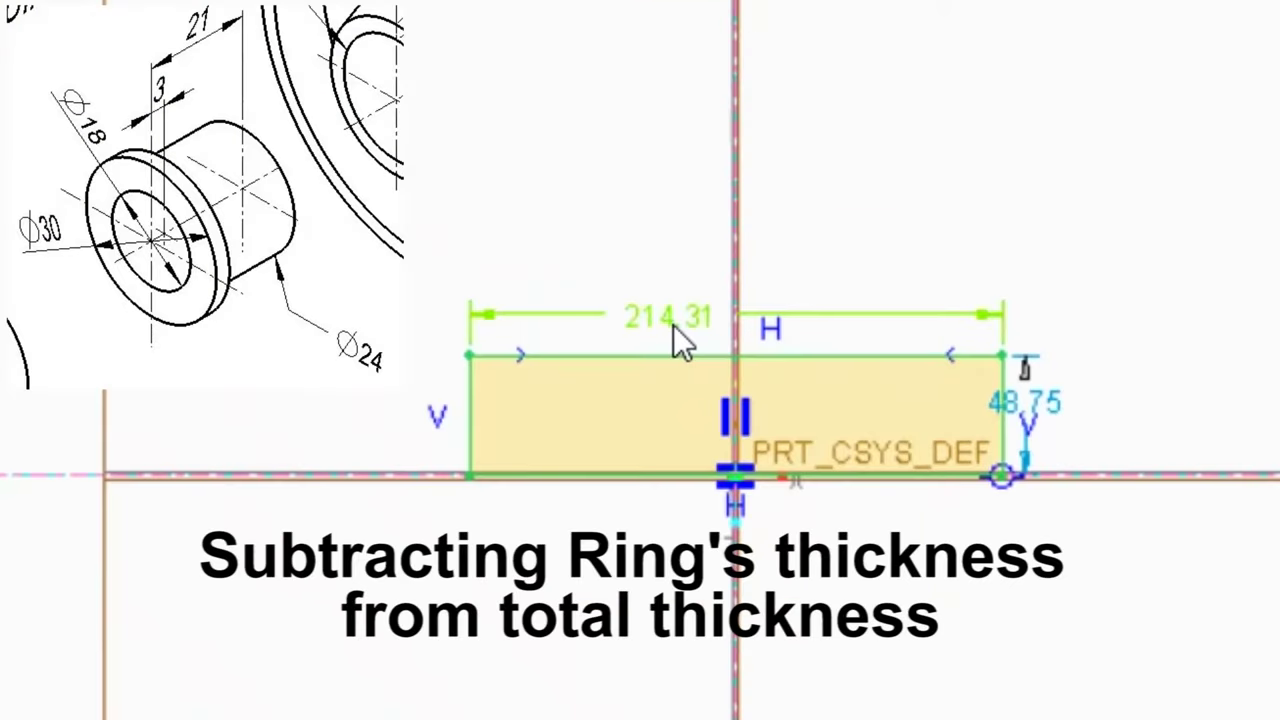
double_click(719, 349)
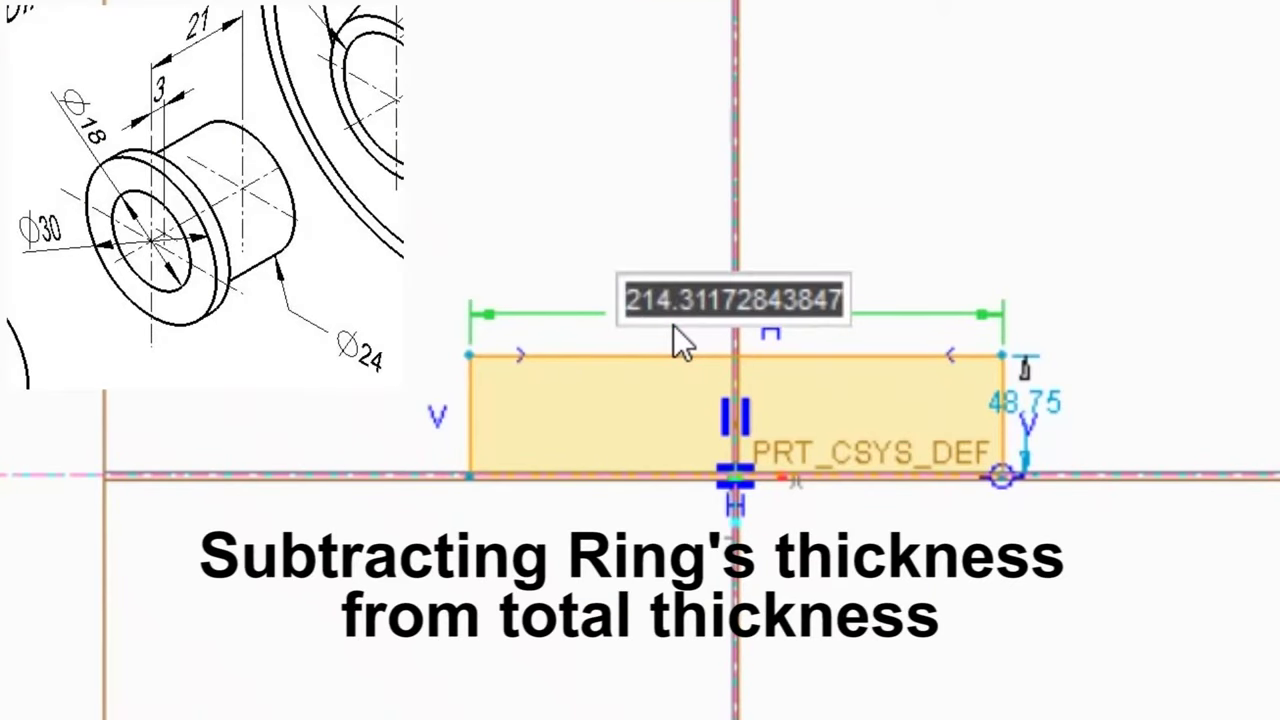
type("21-3")
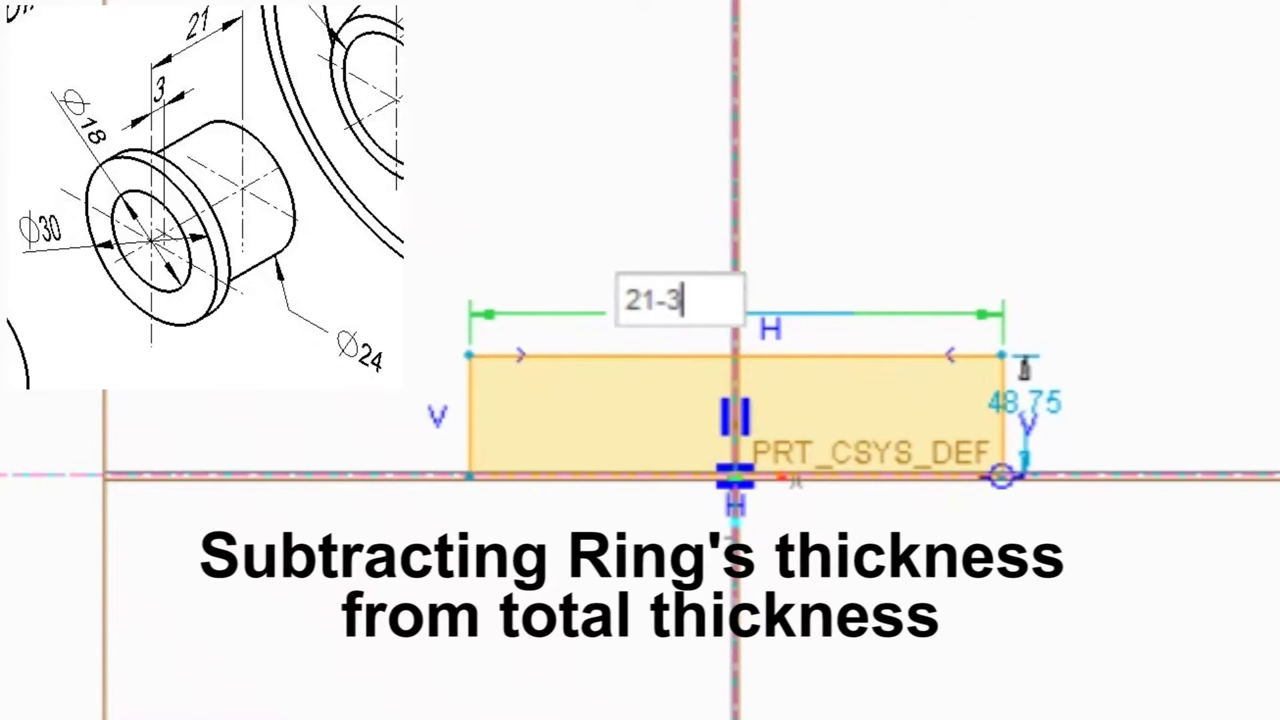
key("Return")
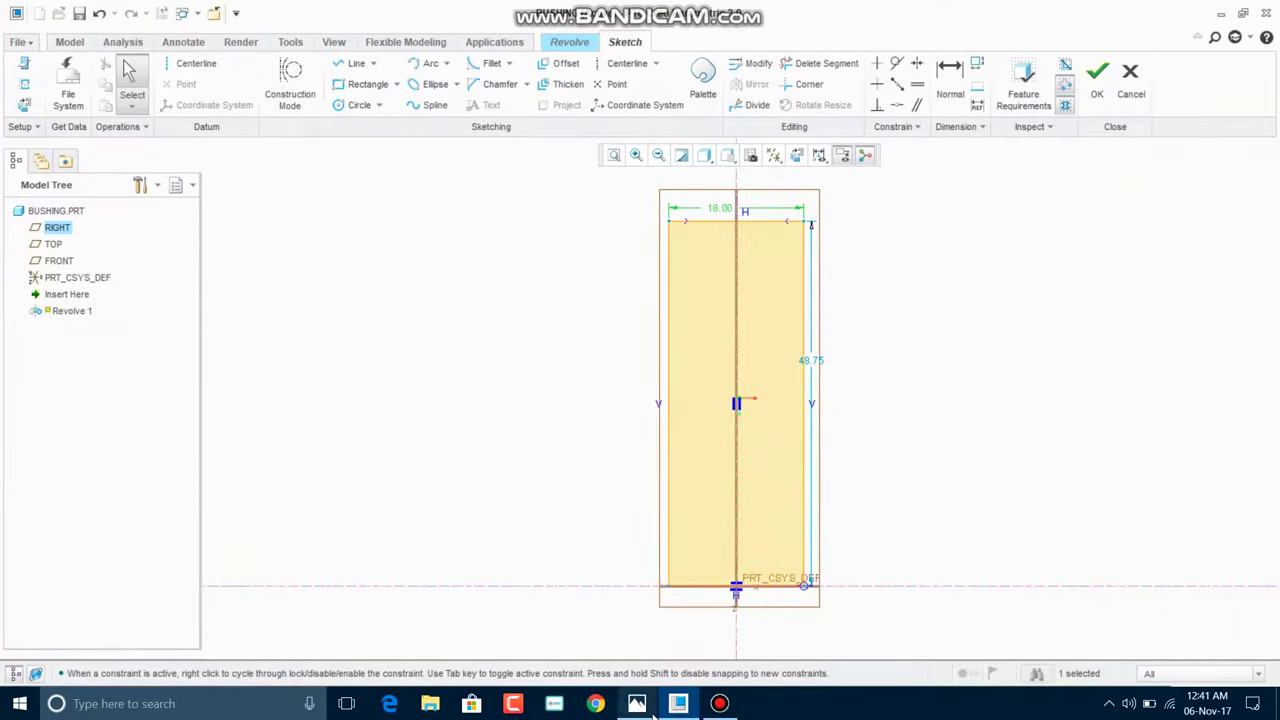
Check the reference drawing and set the rectangle's height dimension to 12
left_click(637, 703)
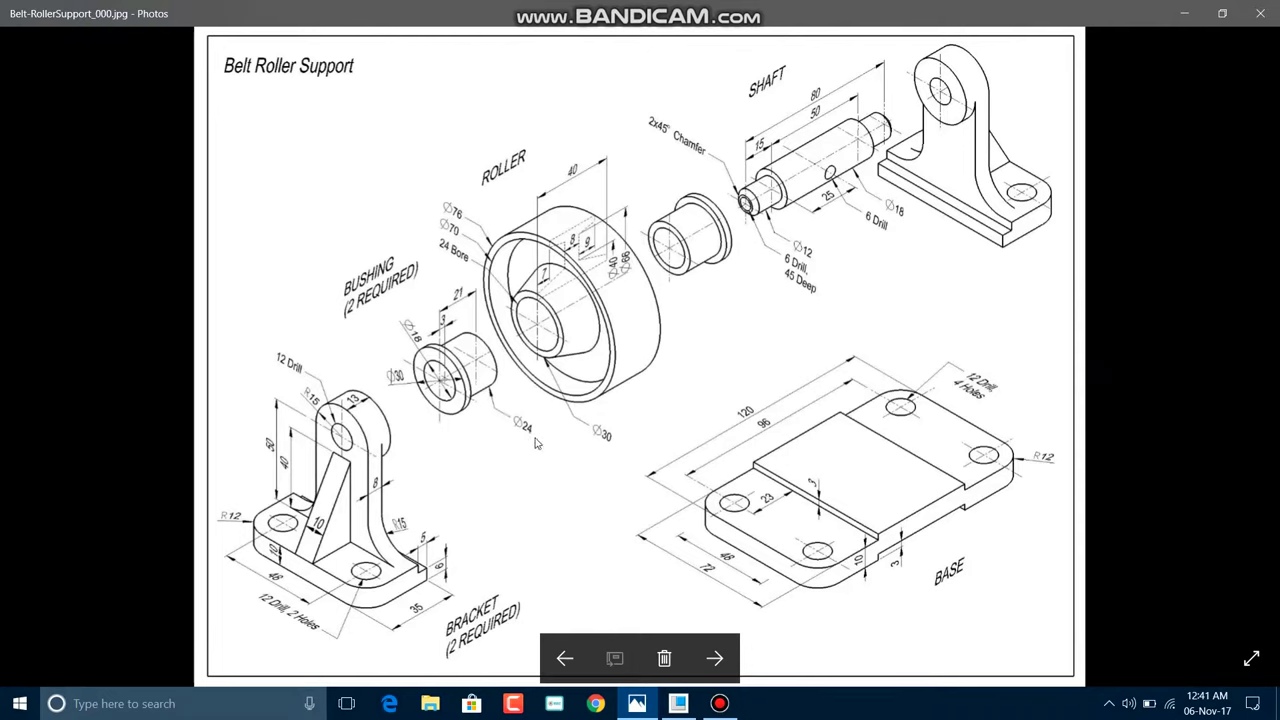
left_click(678, 701)
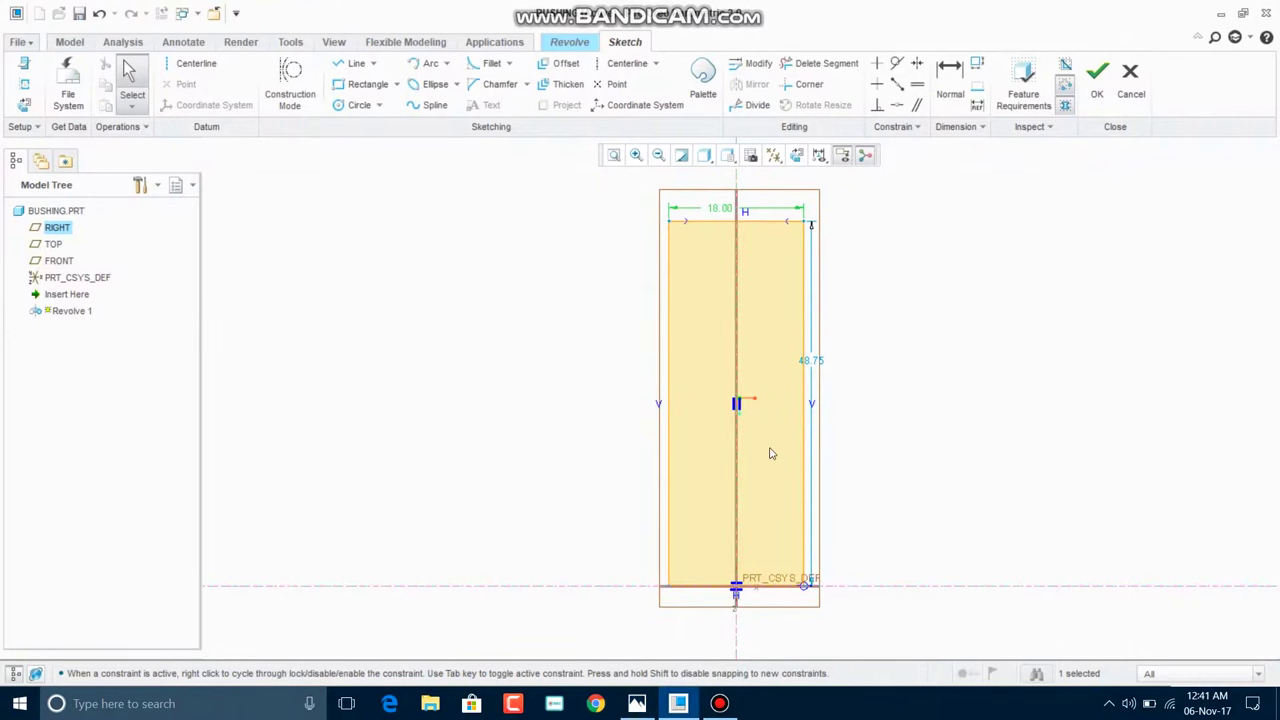
double_click(810, 362)
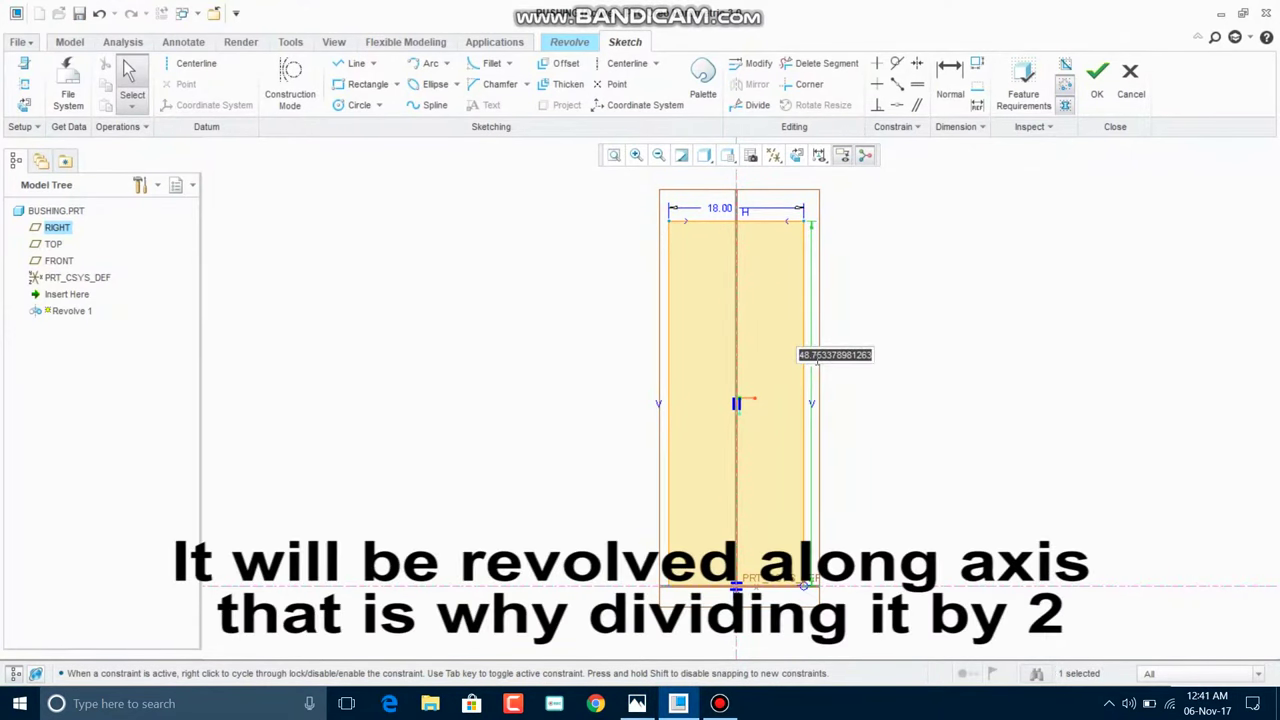
type("24")
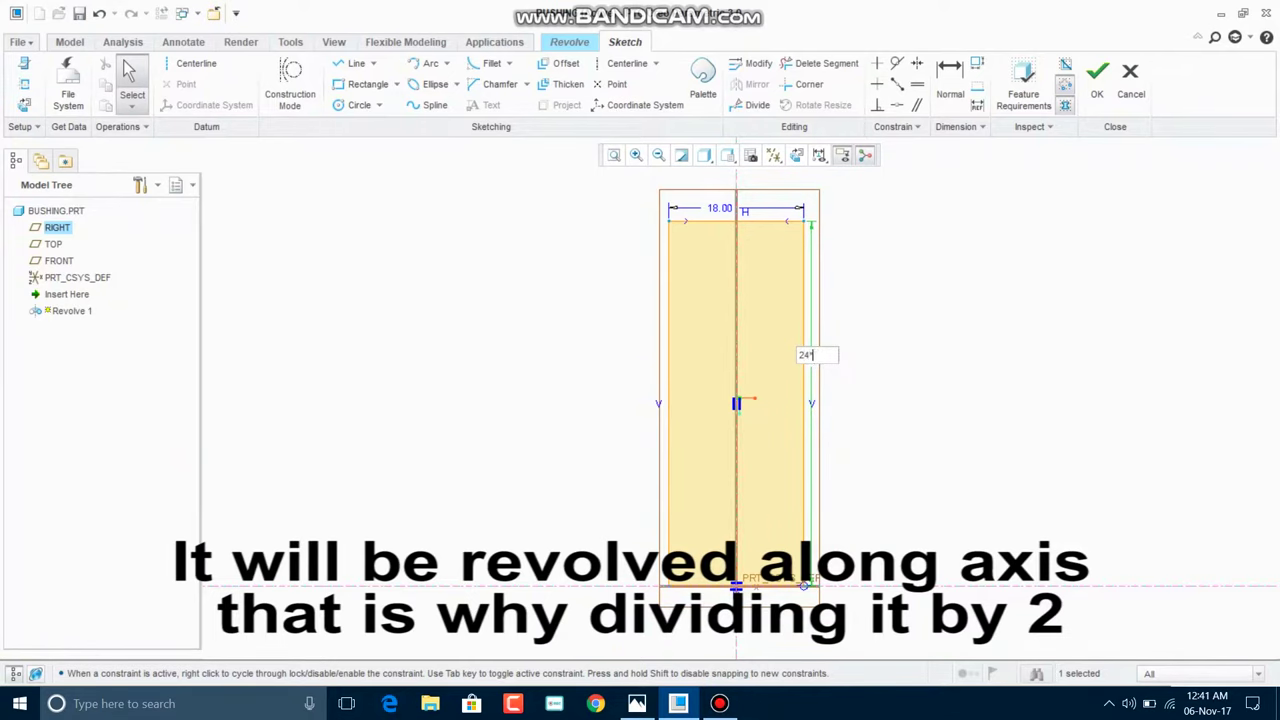
type("2")
key("Return")
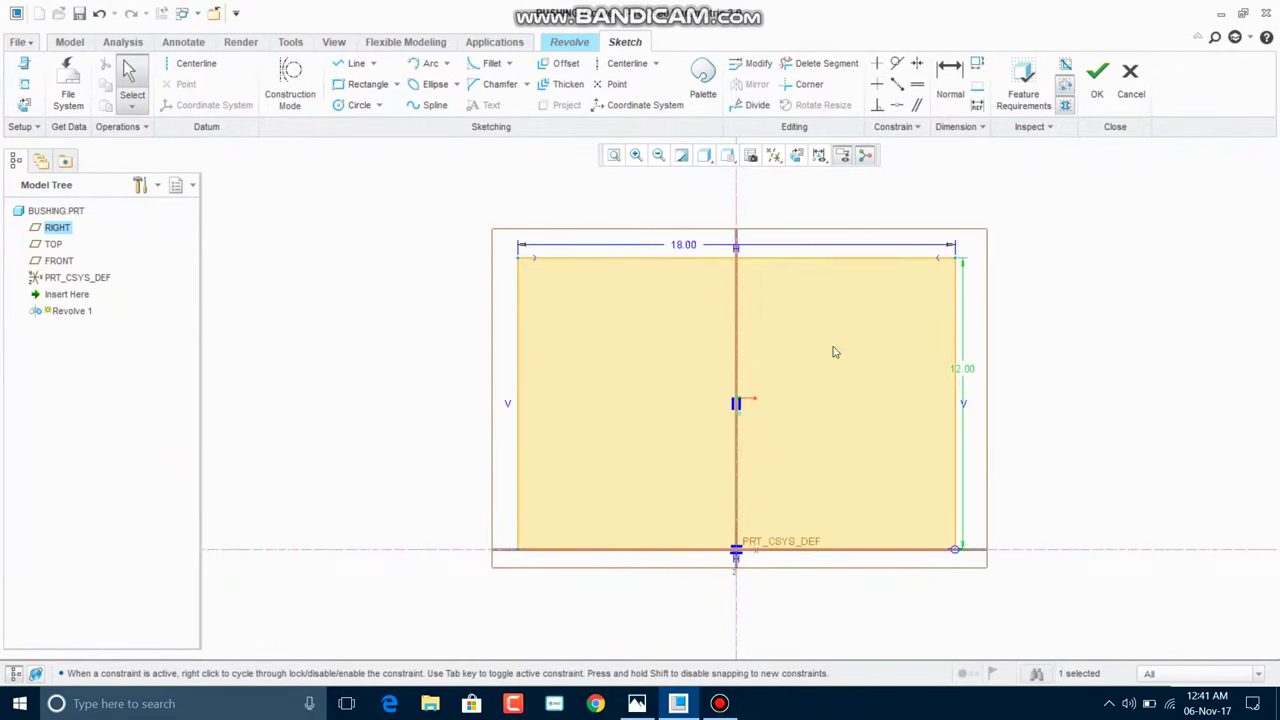
left_click(734, 201)
Accept the sketch and complete the revolve as a solid 360° cylinder
left_click(1097, 80)
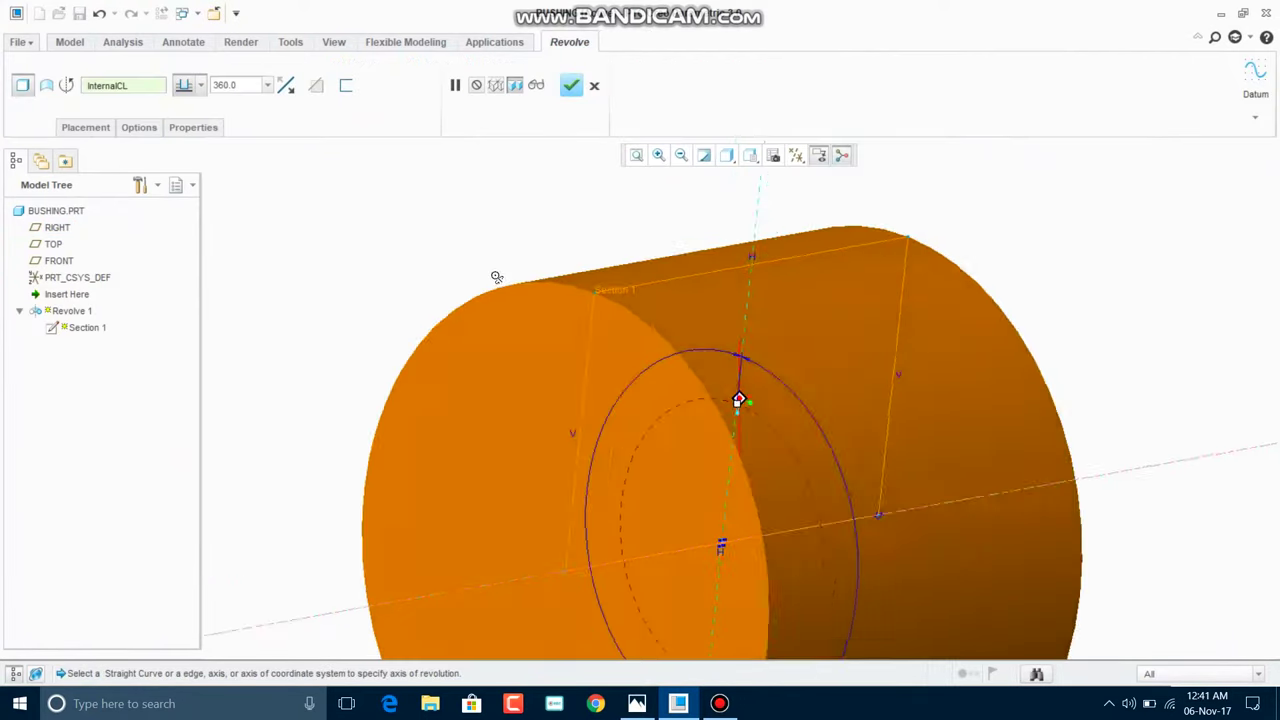
mouse_move(587, 366)
middle_mouse_down()
mouse_move(551, 409)
mouse_move(603, 429)
mouse_move(563, 409)
mouse_move(586, 456)
mouse_move(589, 402)
middle_mouse_up()
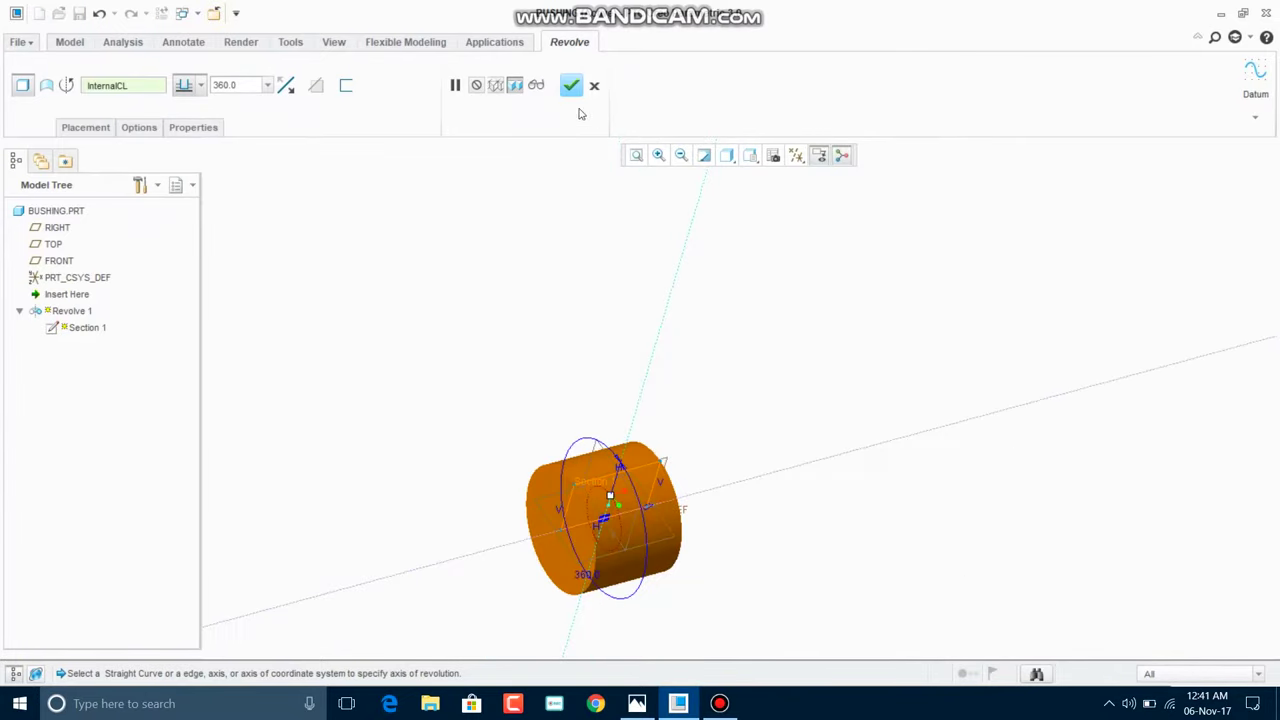
left_click(571, 87)
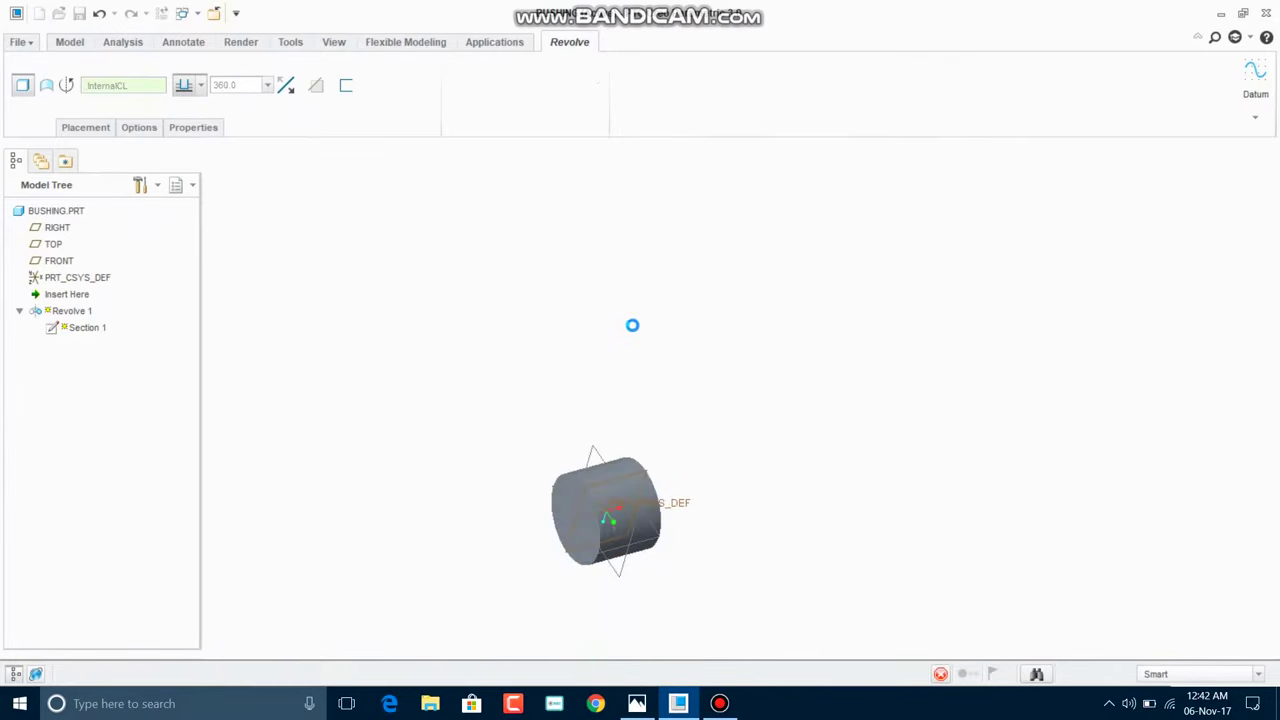
Display the model as Shading With Edges, turned to face the viewer
left_click(727, 155)
left_click(752, 193)
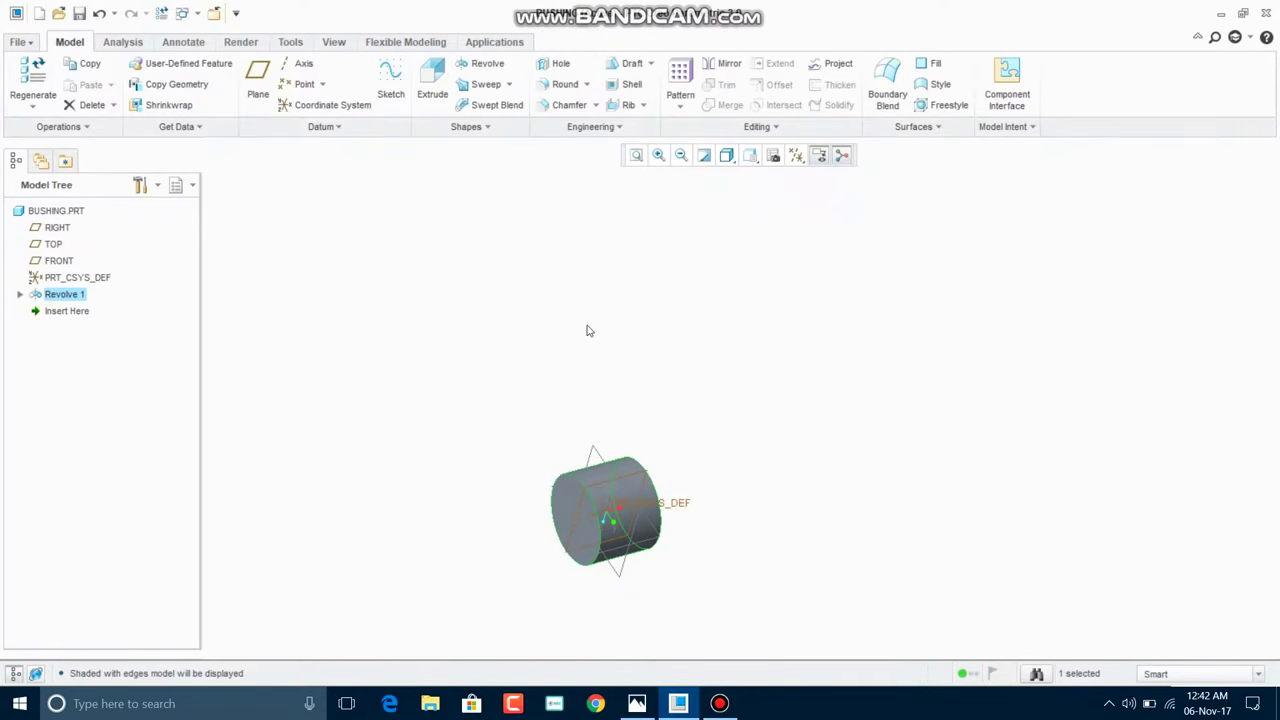
left_click(543, 411)
mouse_move(543, 411)
middle_mouse_down()
mouse_move(621, 365)
mouse_move(654, 283)
middle_mouse_up()
Start an extrusion sketched on the cylinder's front face, viewed face-on
scroll(654, 283, "down", 2)
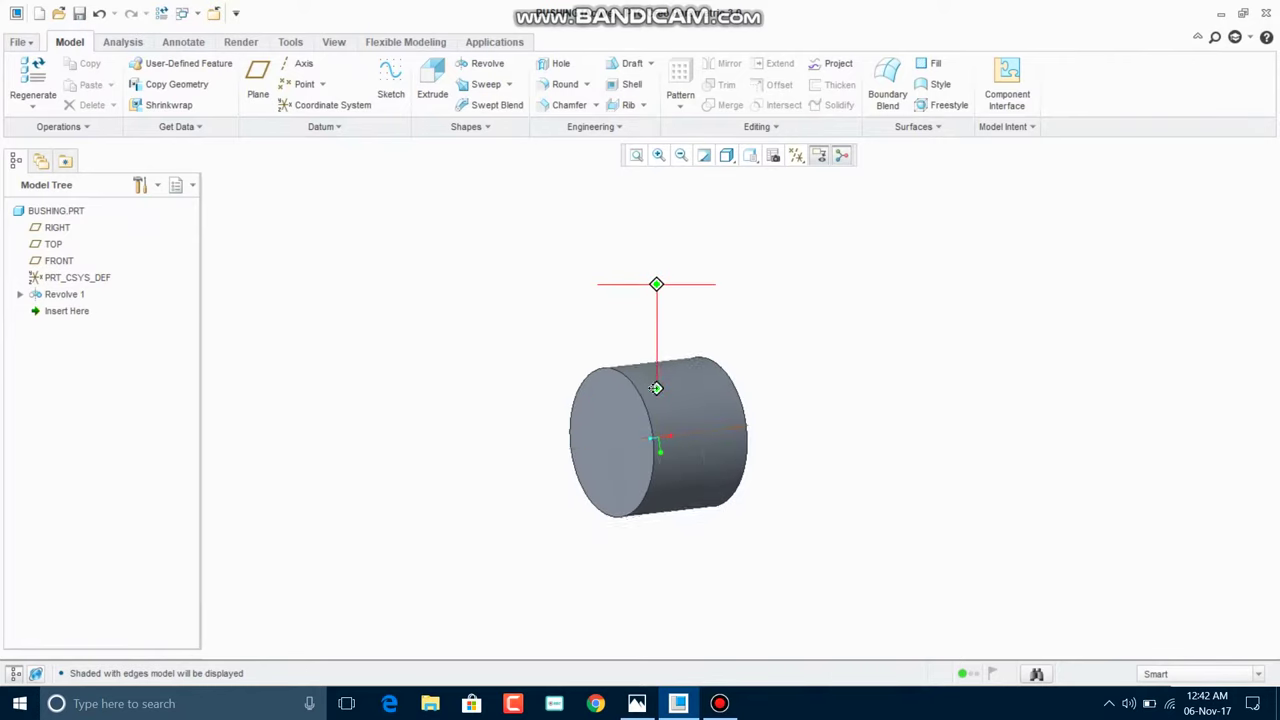
left_click(432, 78)
right_click(392, 228)
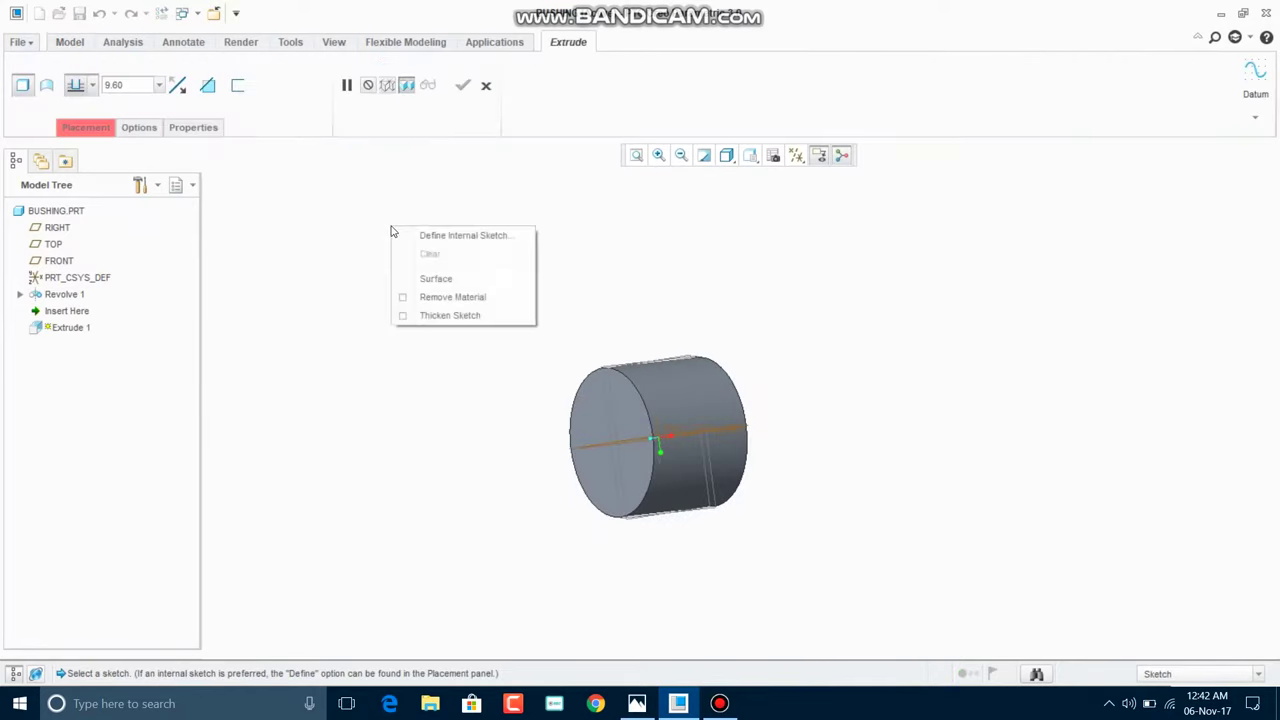
left_click(600, 420)
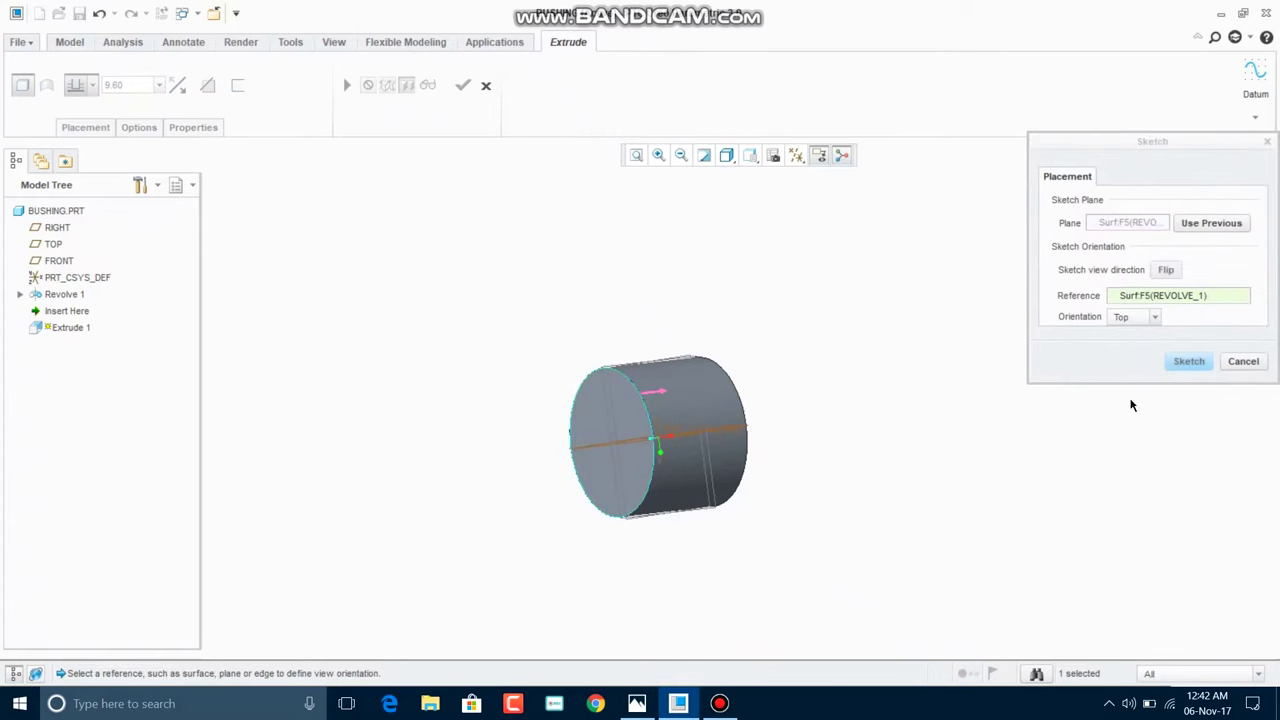
left_click(1175, 366)
left_click(796, 155)
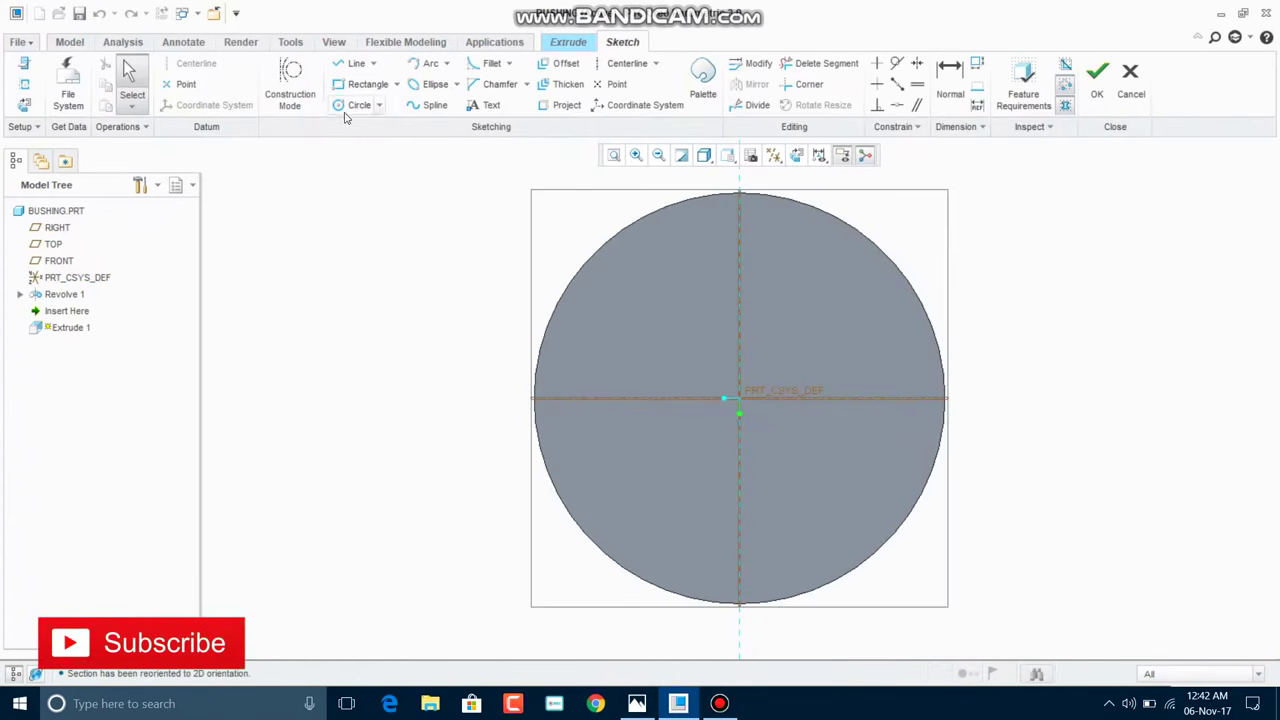
Sketch a 30-diameter circle centred on the origin and finish the section
left_click(347, 108)
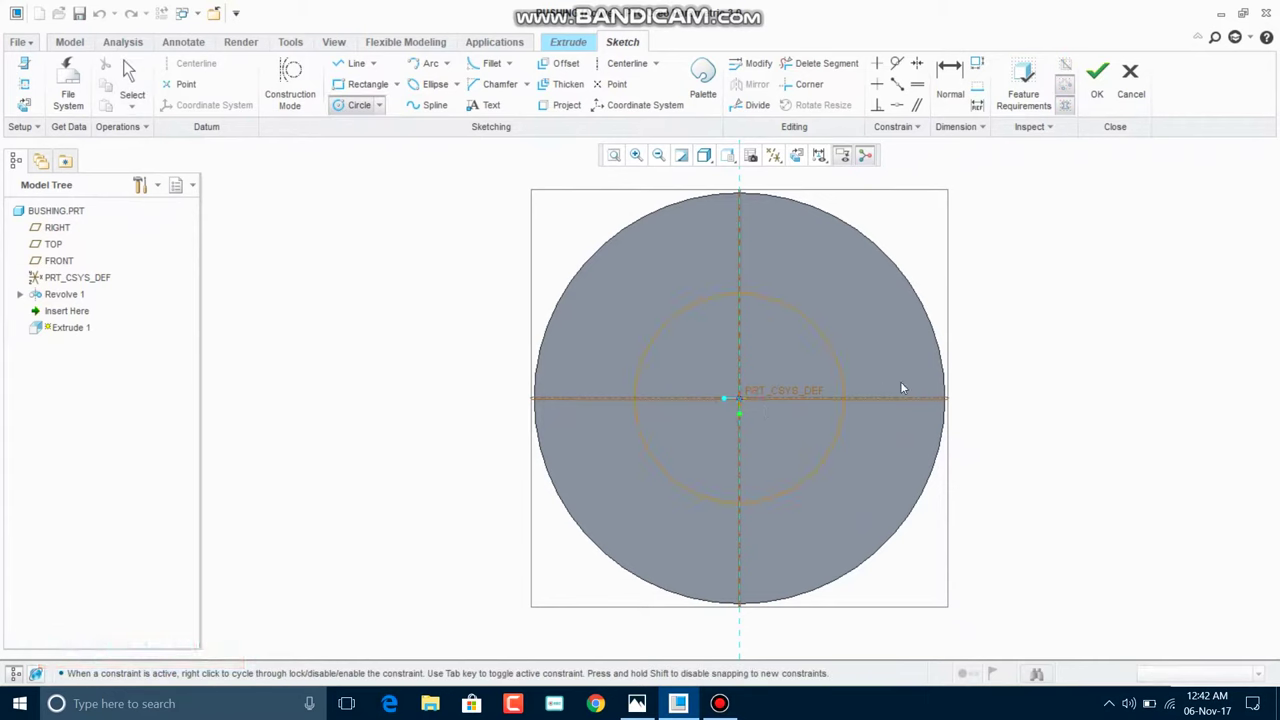
left_click(999, 368)
left_click(132, 88)
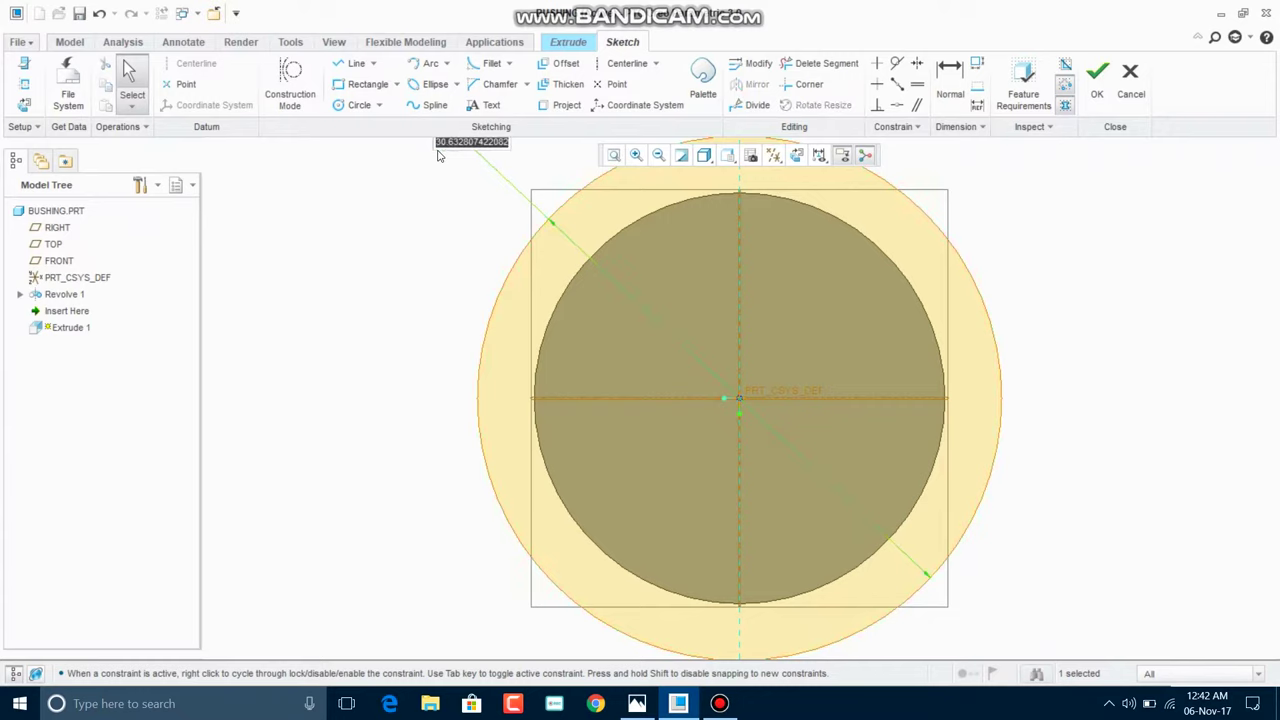
type("30")
key("Return")
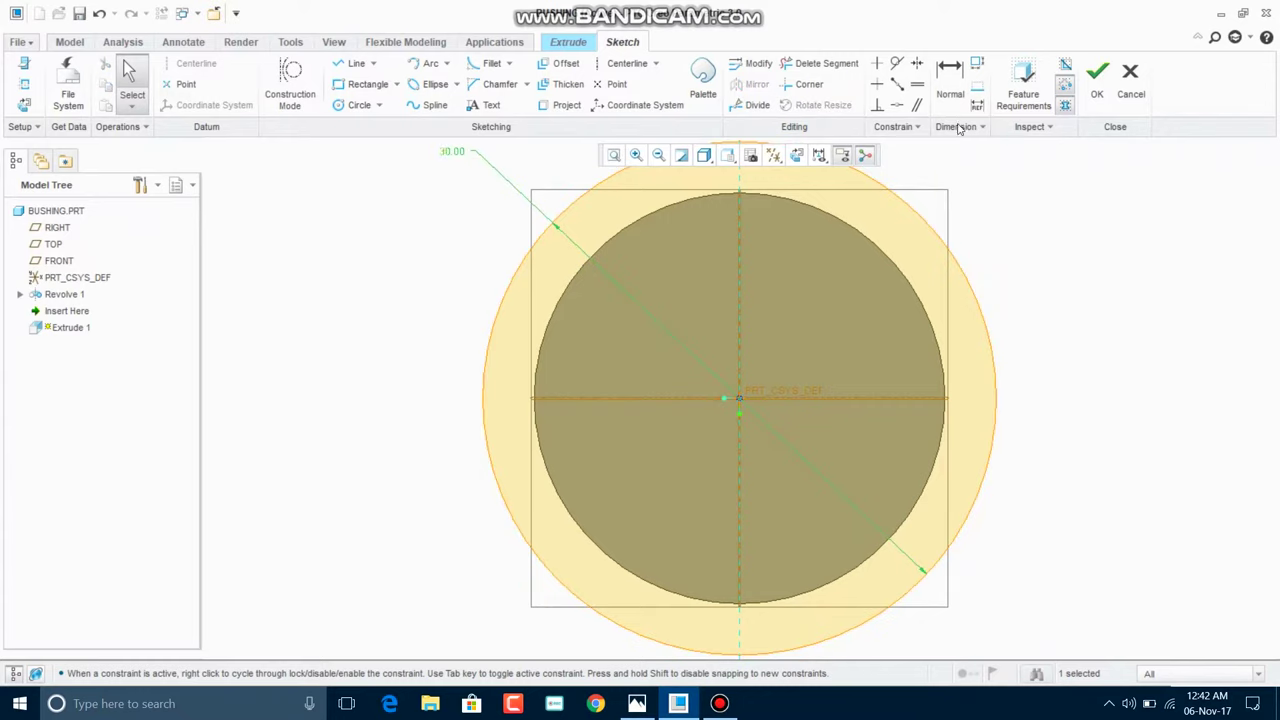
left_click(1094, 90)
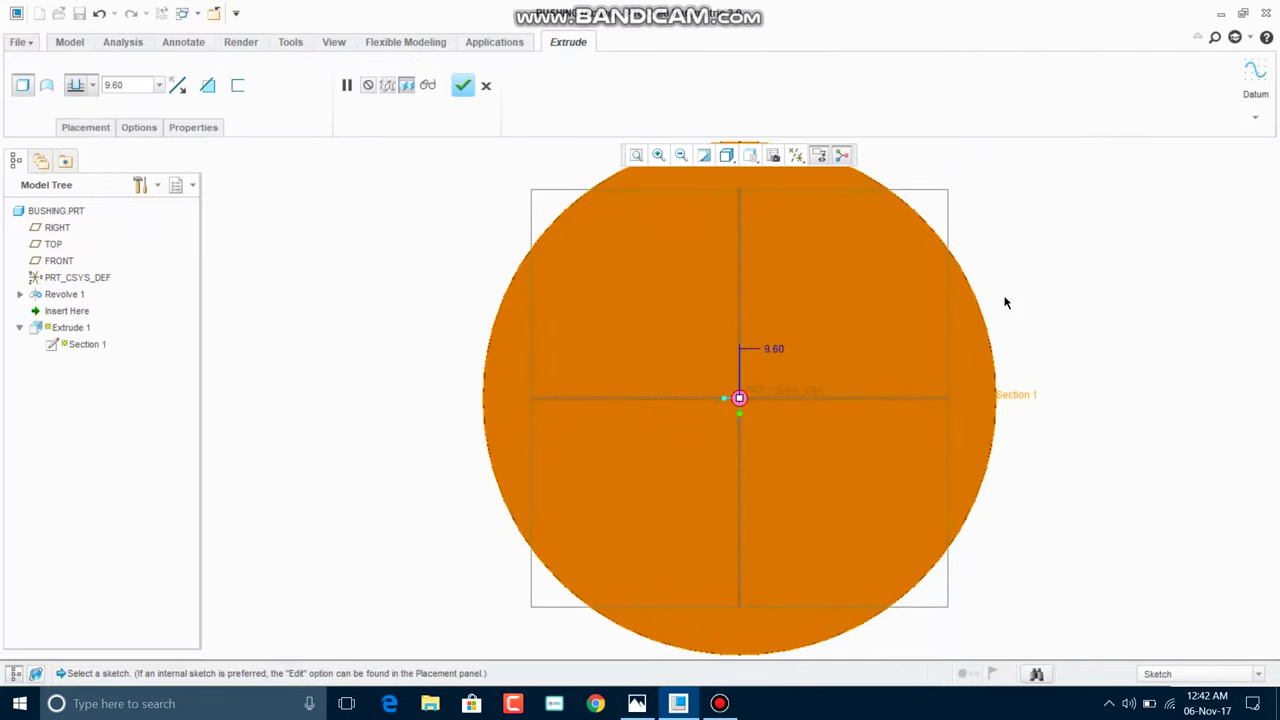
Give the flange extrusion a blind depth of 3 and complete it
scroll(715, 316, "down", 3)
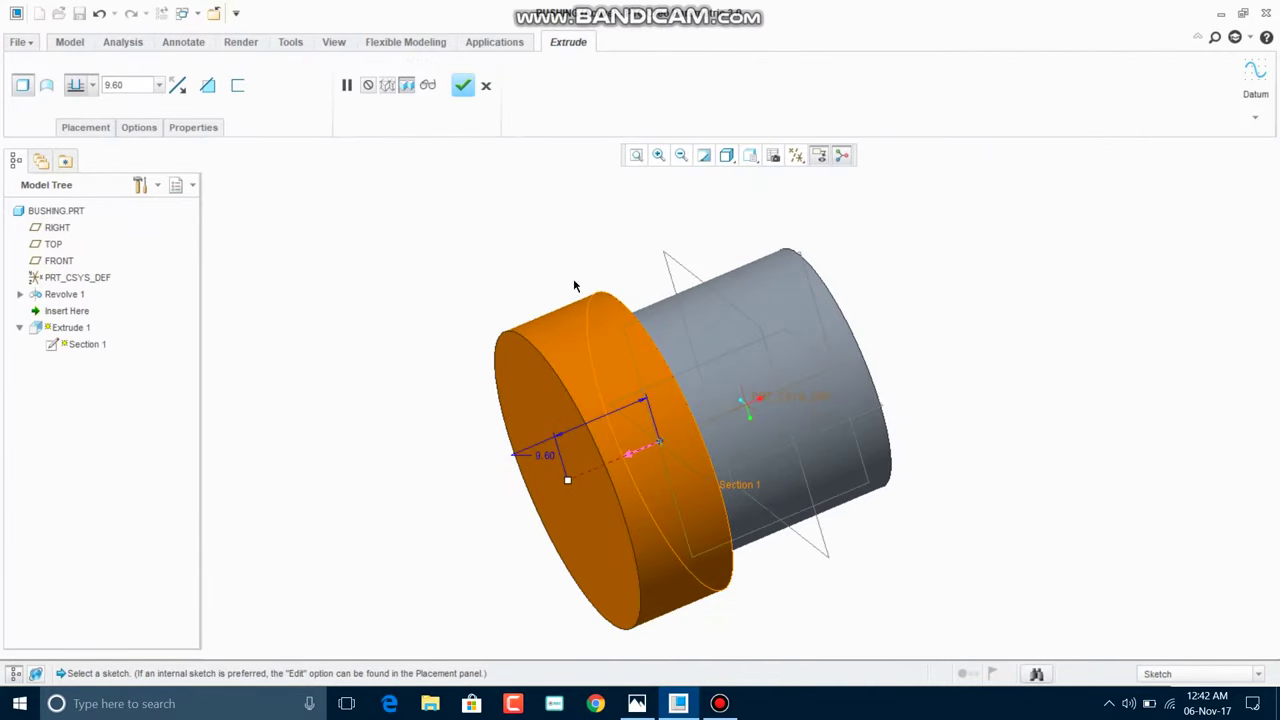
left_click(85, 87)
left_click(72, 134)
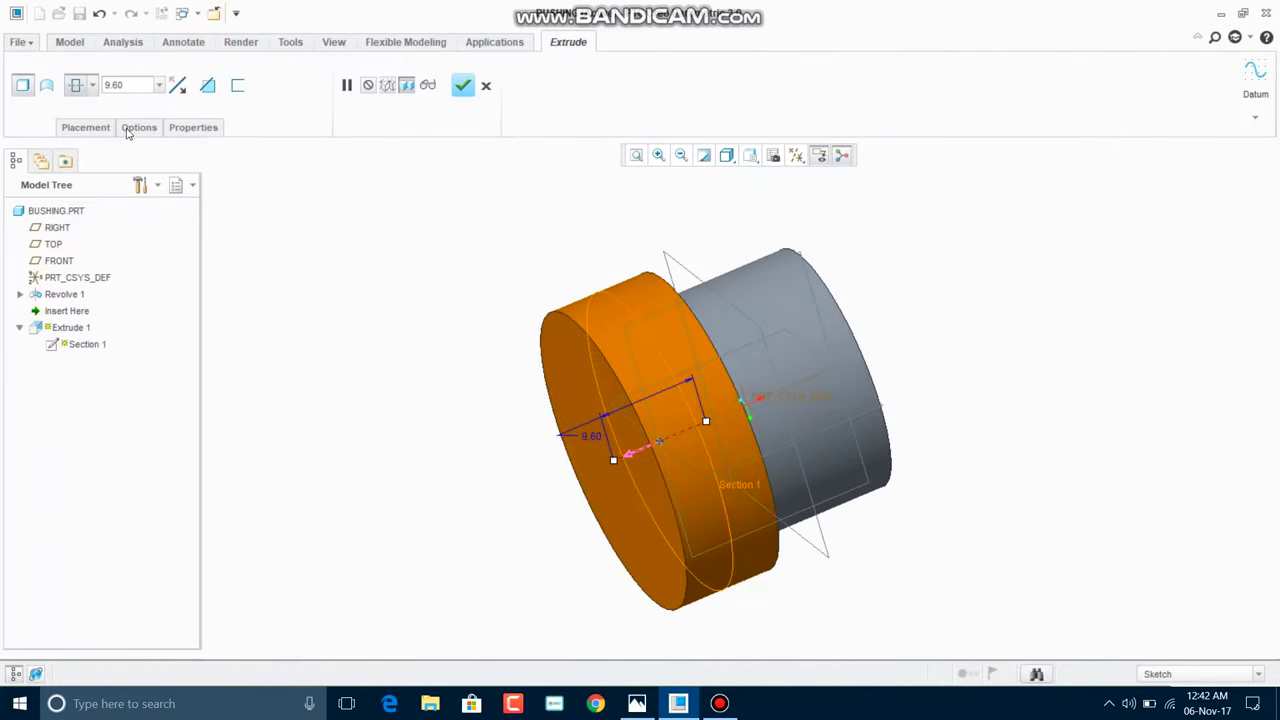
left_click(92, 86)
left_click(72, 110)
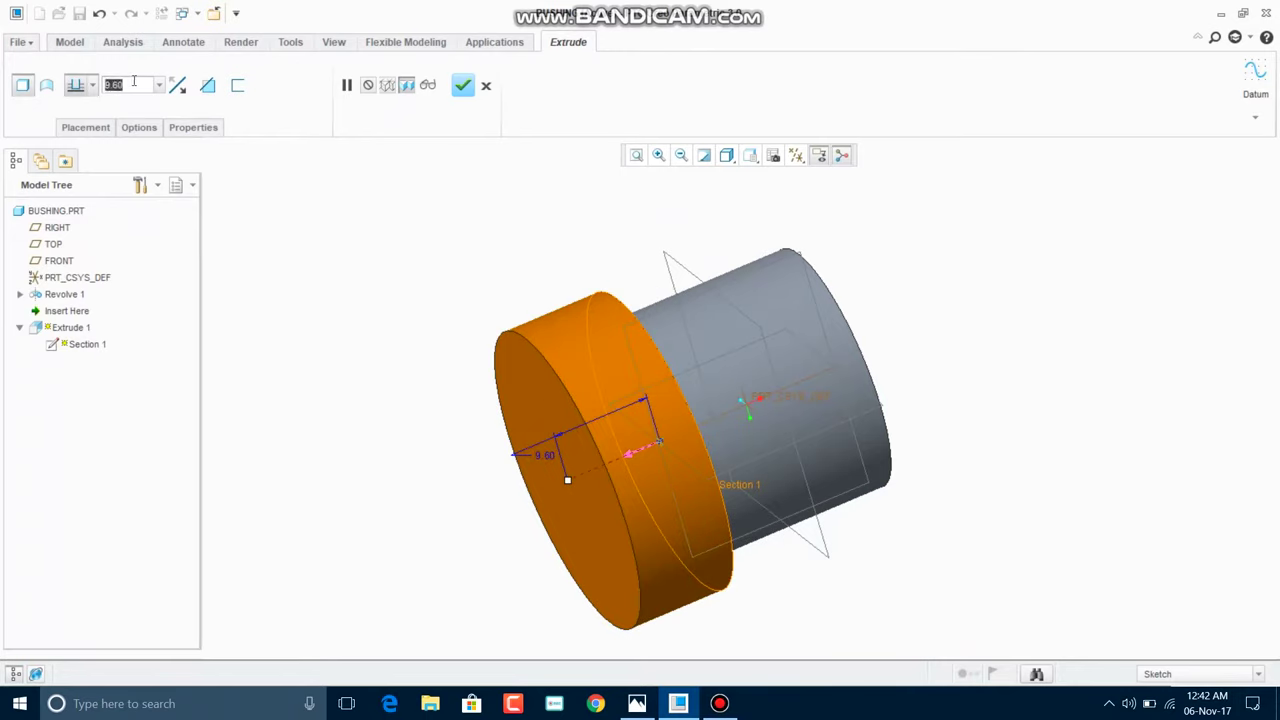
type("3")
key("Return")
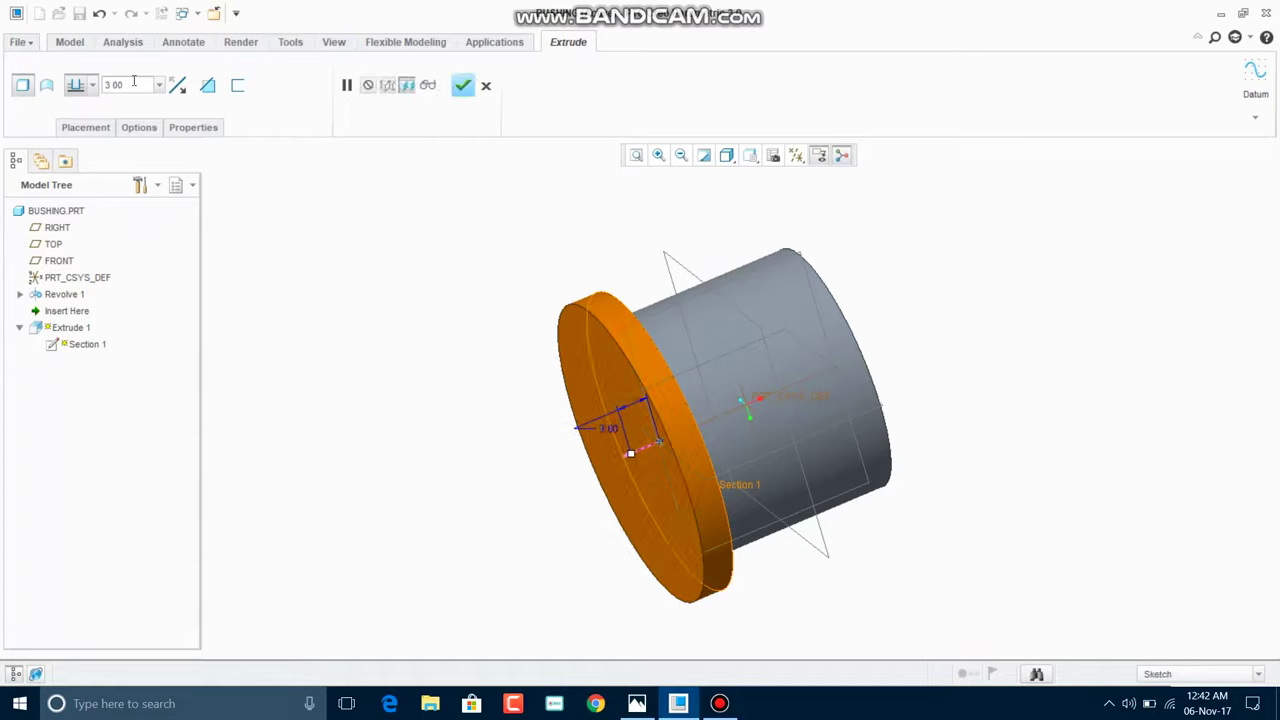
left_click(637, 704)
left_click(637, 704)
left_click(464, 87)
left_click(431, 277)
middle_click_drag(478, 285, 488, 305)
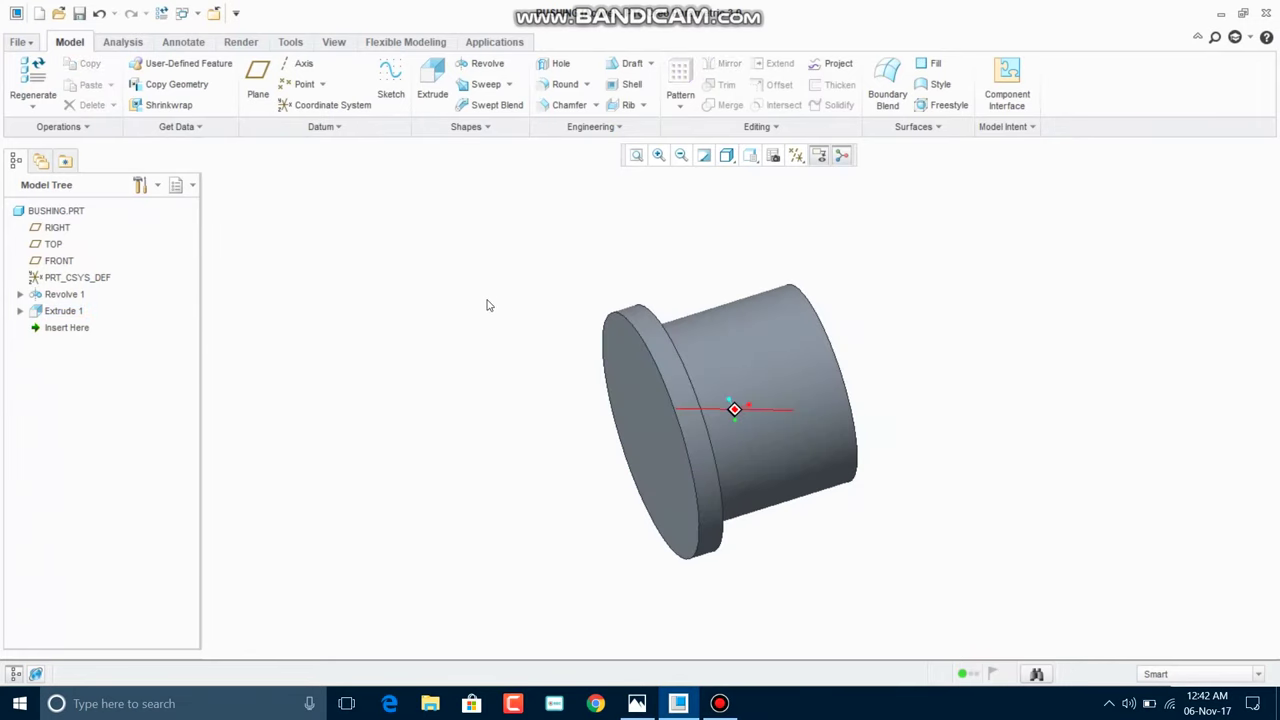
Start a second extrusion with its internal sketch on the part's end face
left_click(433, 80)
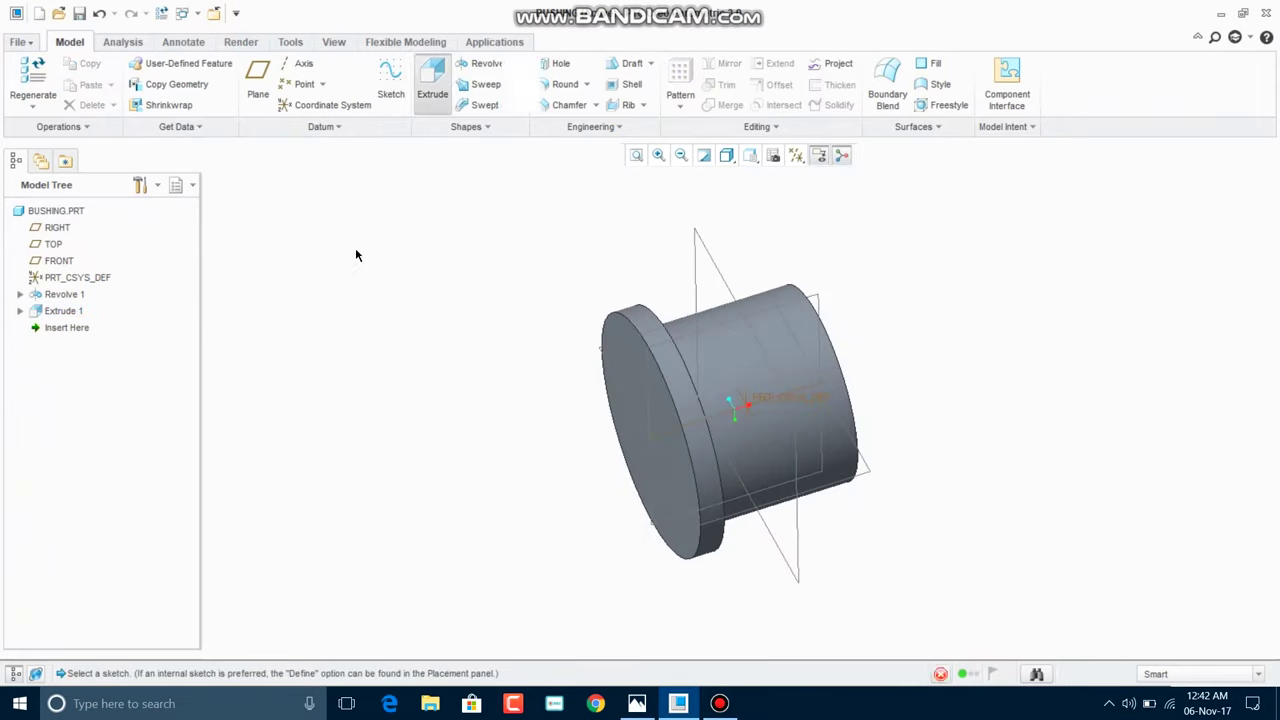
right_click(355, 255)
left_click(376, 259)
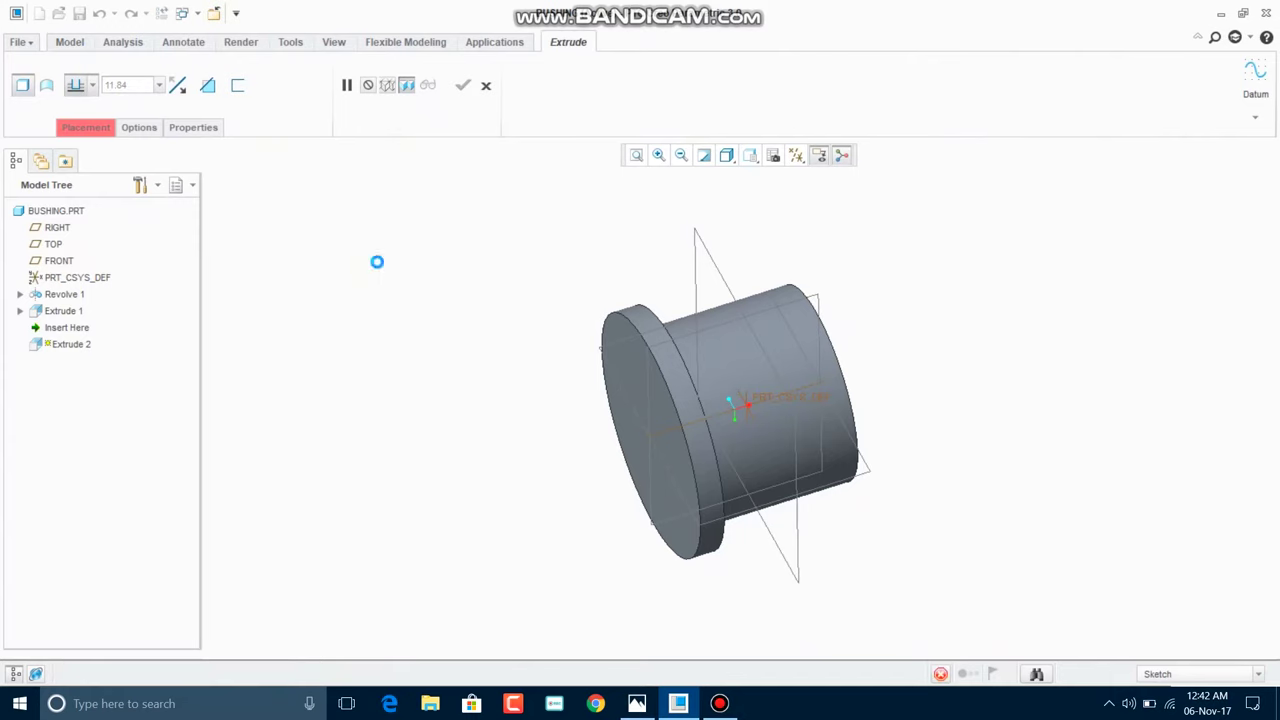
left_click(633, 390)
left_click(1189, 361)
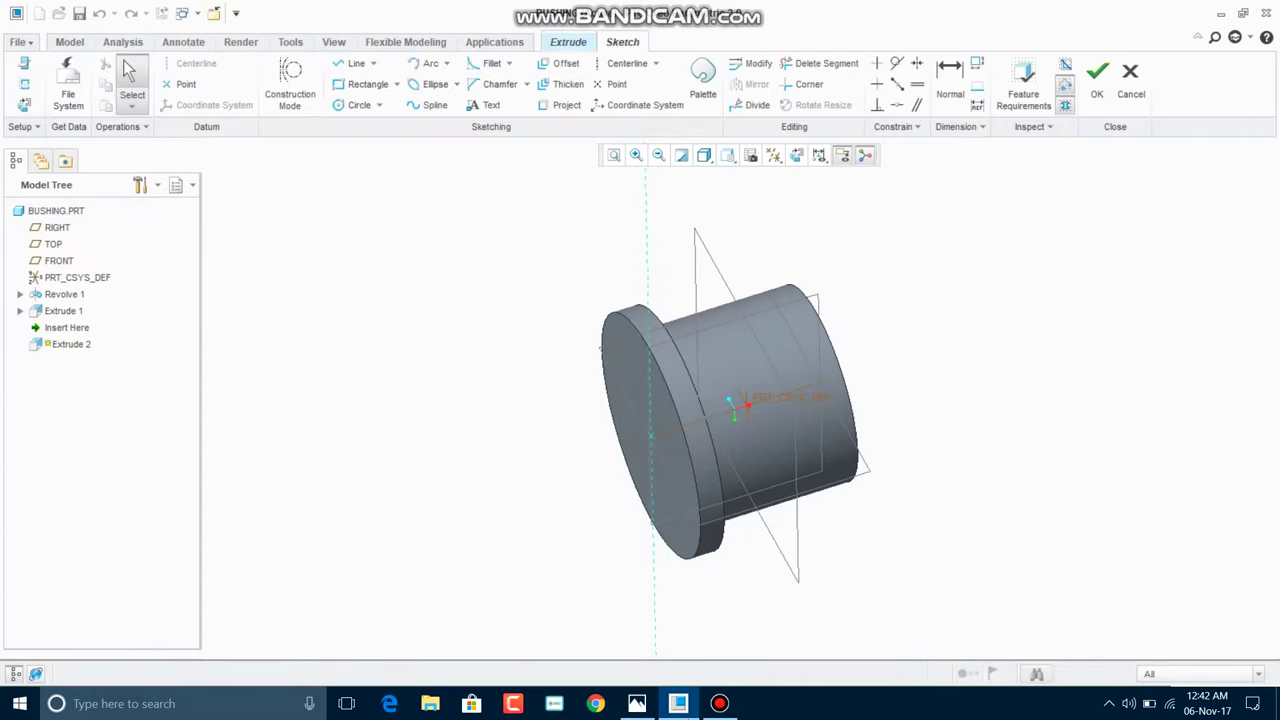
key("alt+Tab")
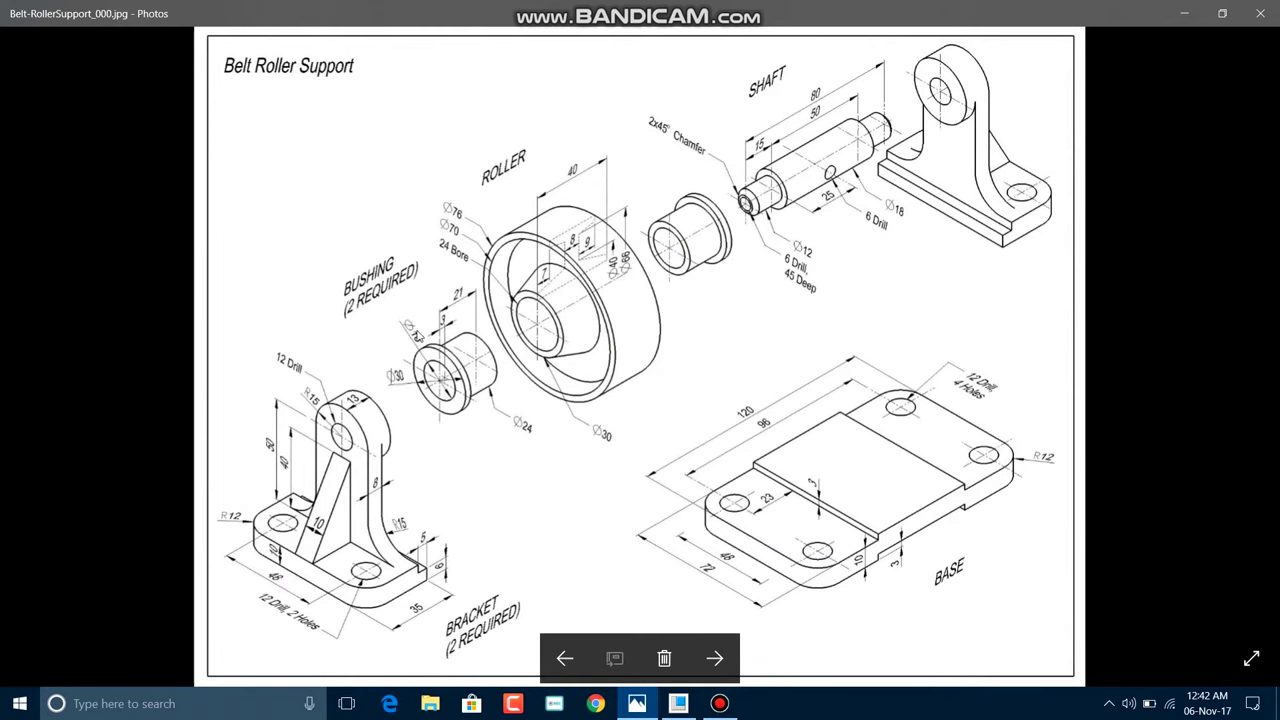
left_click(678, 703)
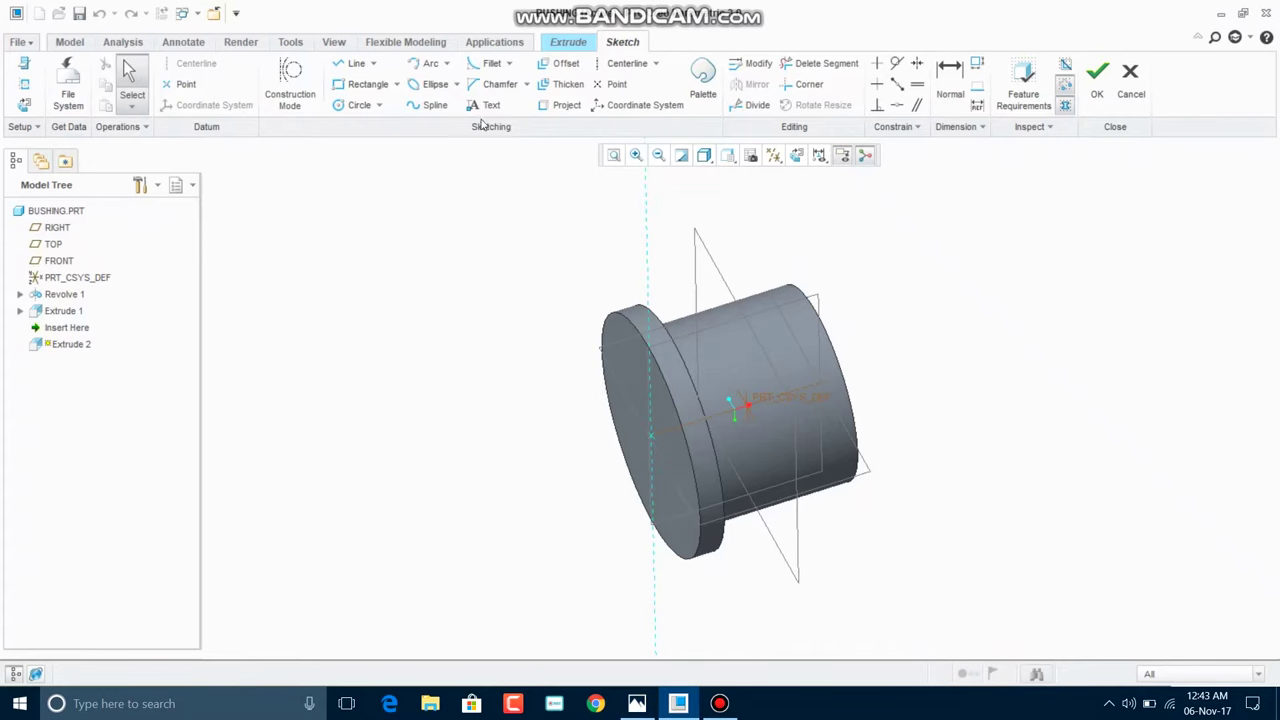
Sketch a circle at the origin, dimension it to 18 diameter, and close the sketch
left_click(796, 155)
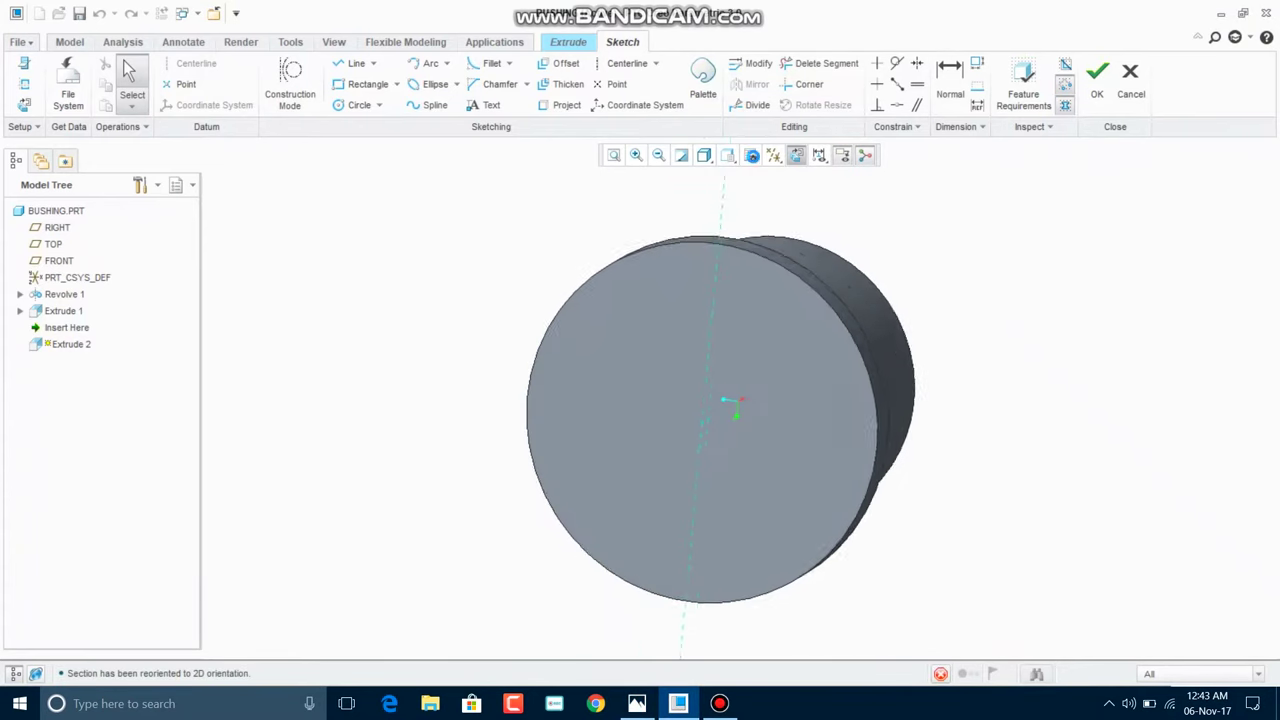
left_click(357, 105)
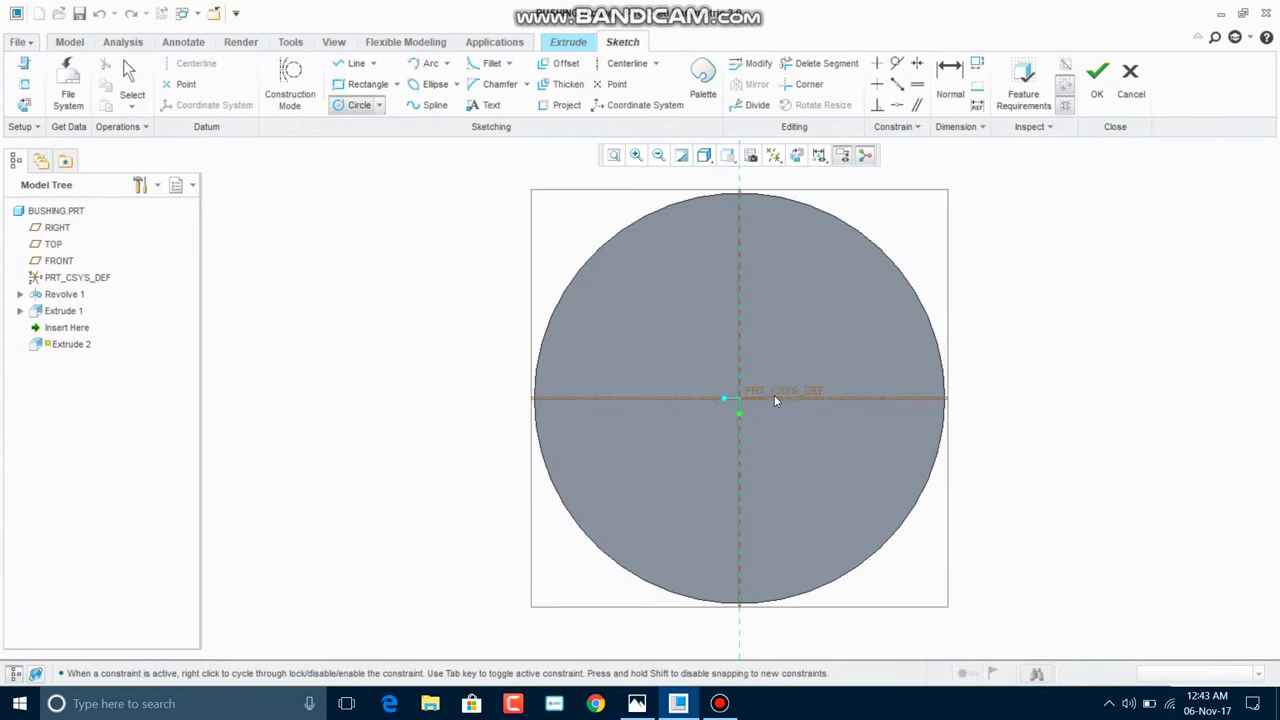
left_click(739, 400)
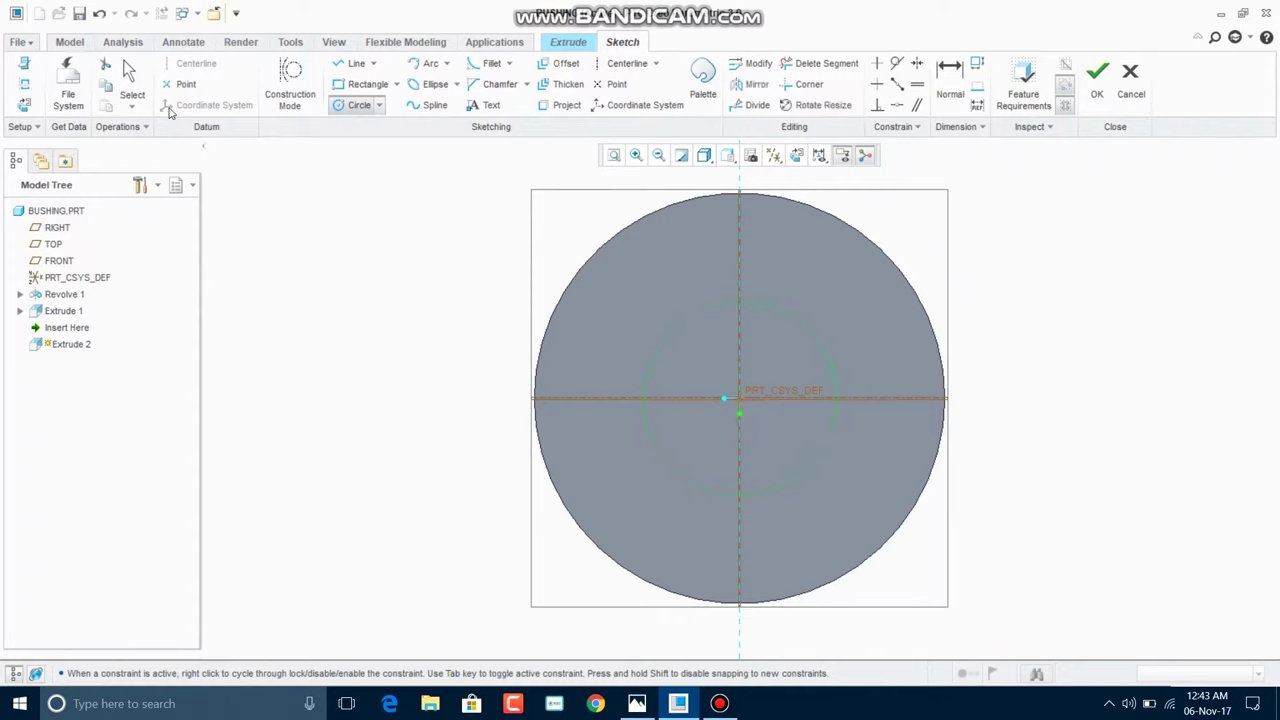
left_click(130, 80)
left_click_drag(613, 312, 403, 308)
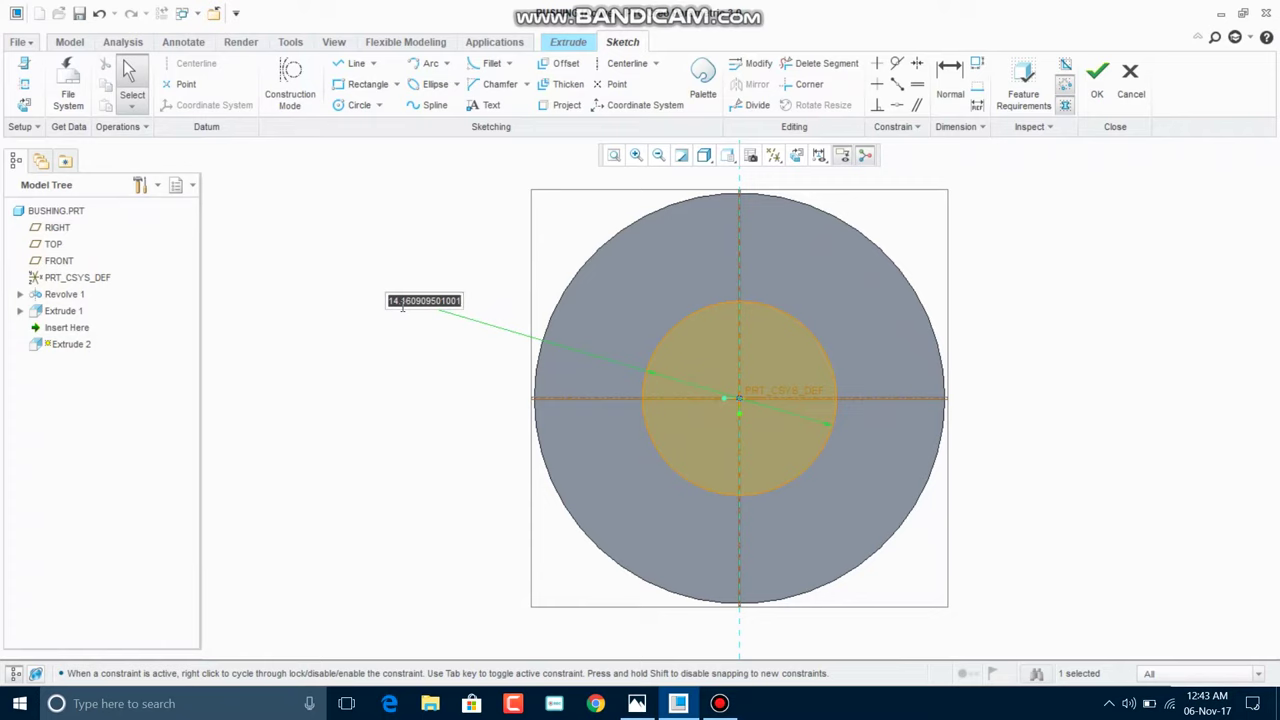
middle_click(403, 307)
type("1.")
type("8")
key("Return")
left_click(1093, 85)
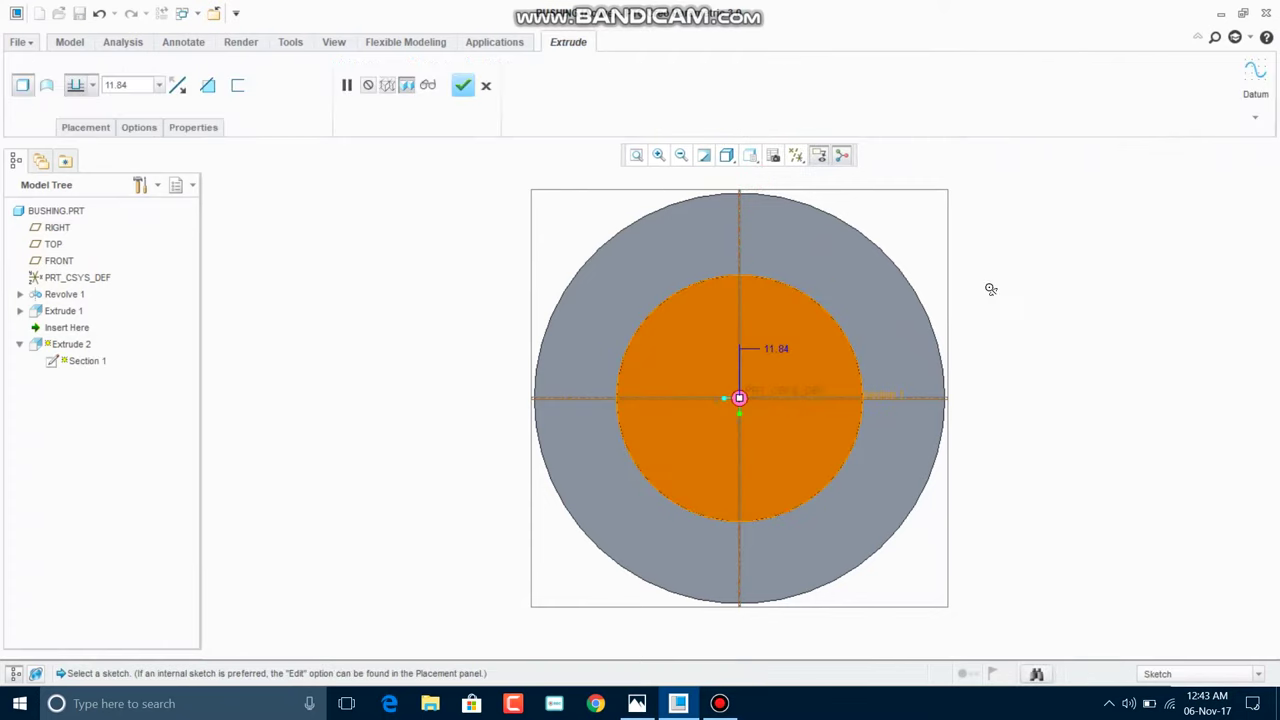
Flip the extrusion into the part as a 35.50-deep material-removing cut and complete it
mouse_move(918, 314)
middle_mouse_down()
mouse_move(930, 311)
mouse_move(923, 346)
mouse_move(624, 425)
middle_mouse_up()
mouse_move(457, 486)
left_mouse_down()
mouse_move(976, 367)
mouse_move(1051, 331)
mouse_move(967, 328)
left_mouse_up()
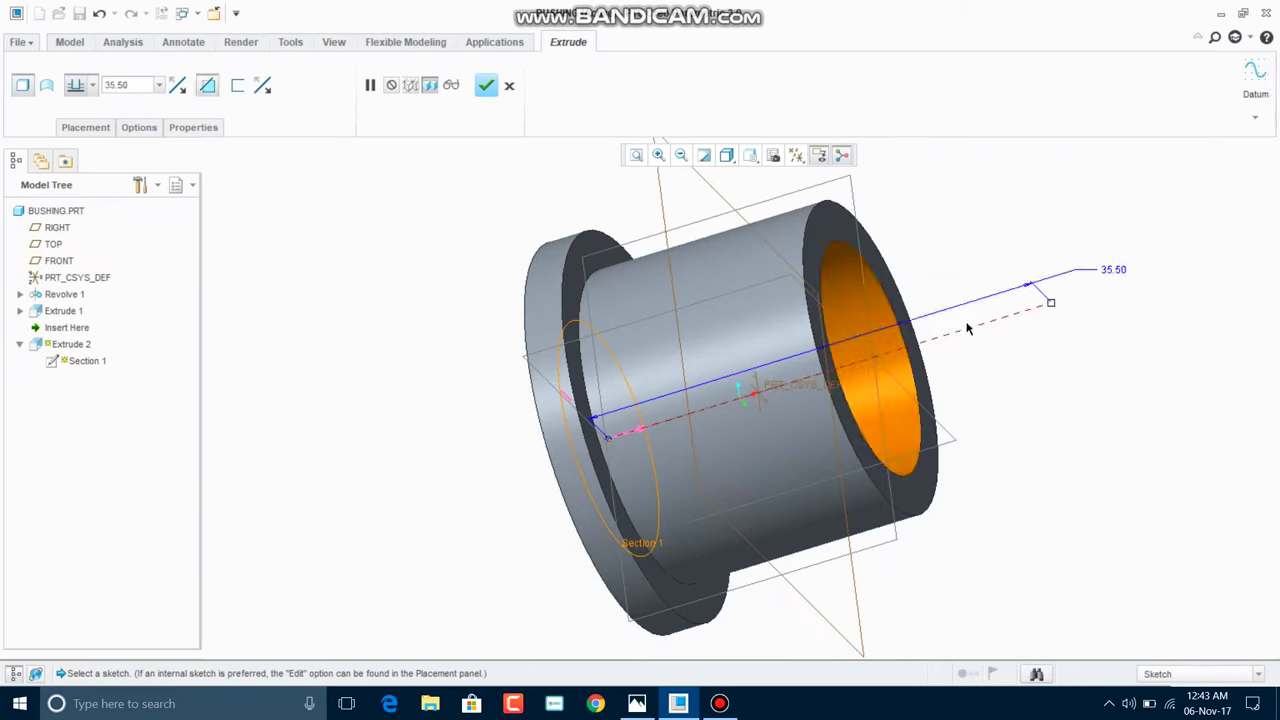
middle_click_drag(653, 312, 716, 321)
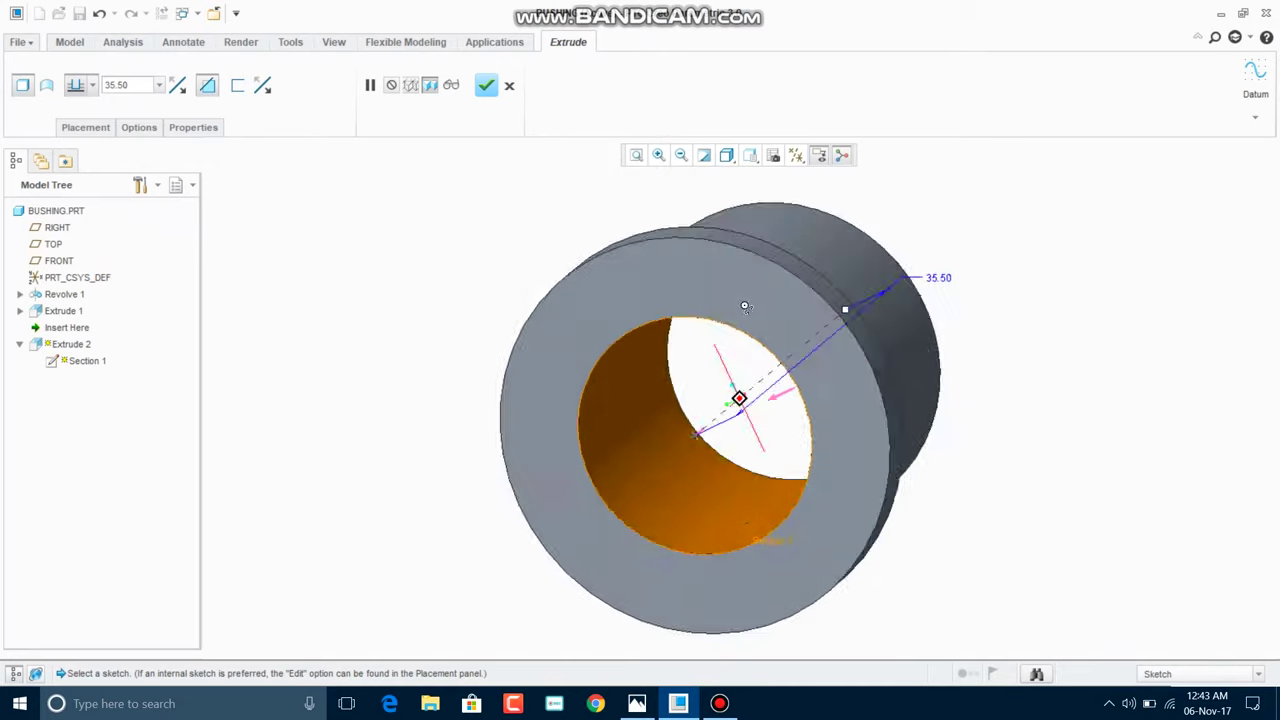
left_click(482, 90)
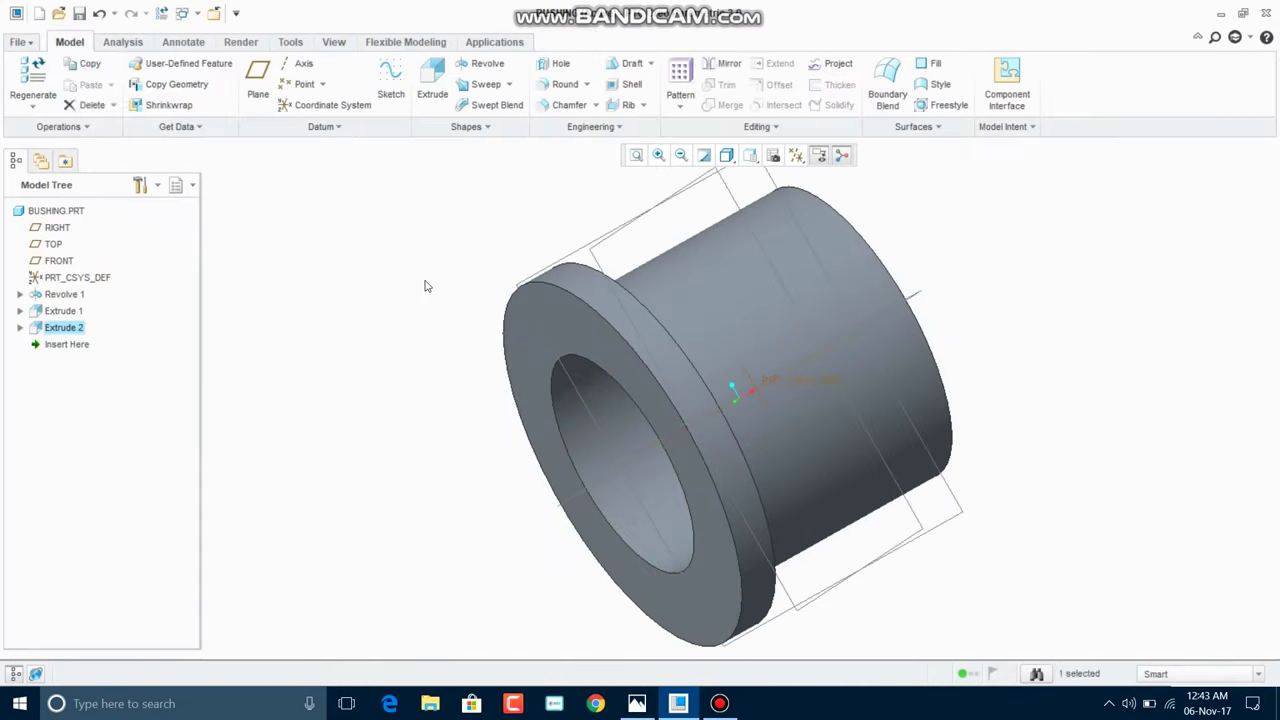
Turn off datum plane display and switch the model to Shading With Reflections
mouse_move(488, 321)
middle_mouse_down()
mouse_move(517, 260)
mouse_move(486, 306)
mouse_move(561, 381)
middle_mouse_up()
left_click(663, 385)
mouse_move(663, 385)
middle_mouse_down()
mouse_move(700, 330)
mouse_move(773, 273)
mouse_move(730, 235)
mouse_move(626, 326)
mouse_move(641, 299)
middle_mouse_up()
left_click(819, 155)
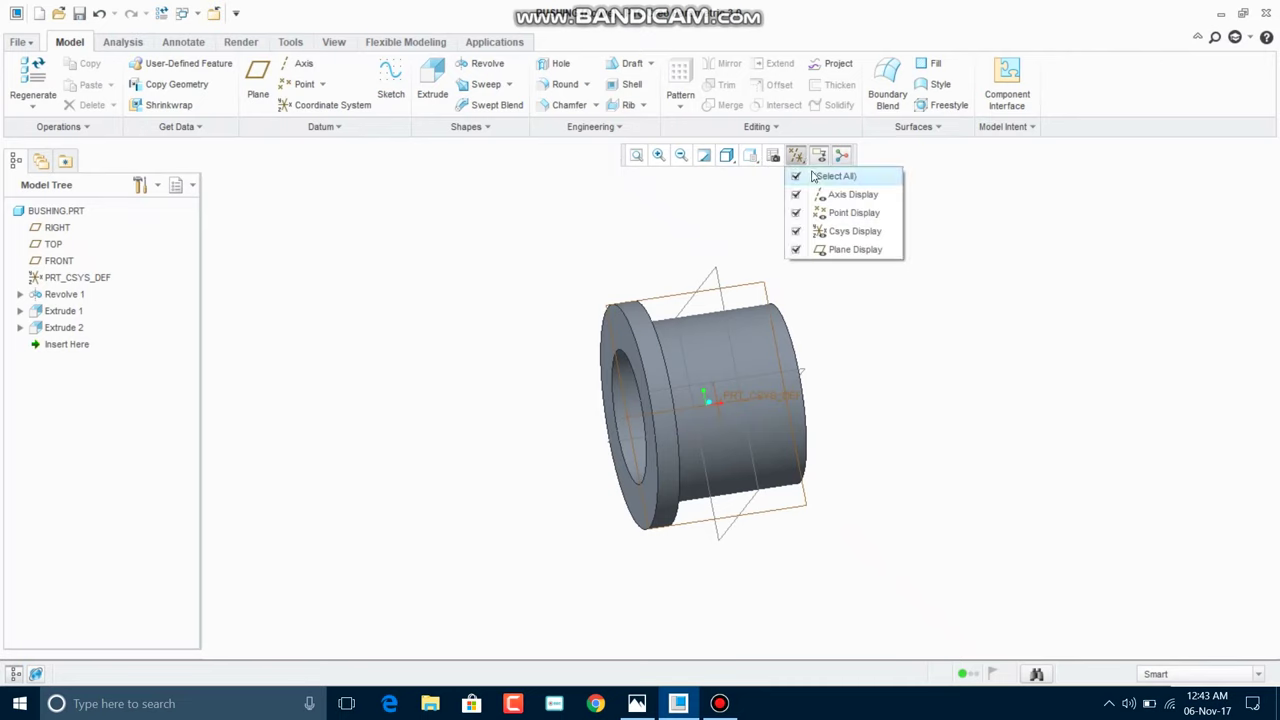
left_click(837, 249)
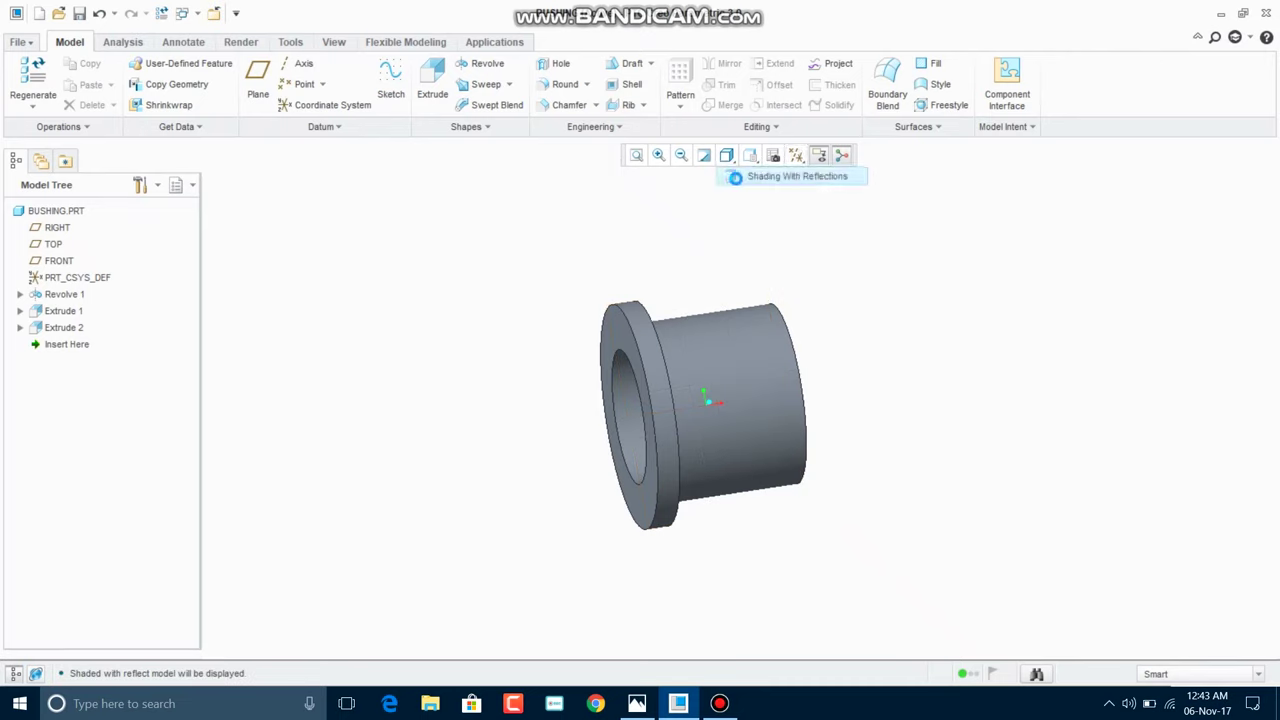
left_click(760, 176)
mouse_move(734, 251)
middle_mouse_down()
mouse_move(836, 201)
mouse_move(793, 141)
mouse_move(810, 89)
mouse_move(805, 309)
mouse_move(763, 285)
mouse_move(791, 231)
mouse_move(791, 177)
mouse_move(696, 139)
mouse_move(724, 141)
mouse_move(740, 206)
middle_mouse_up()
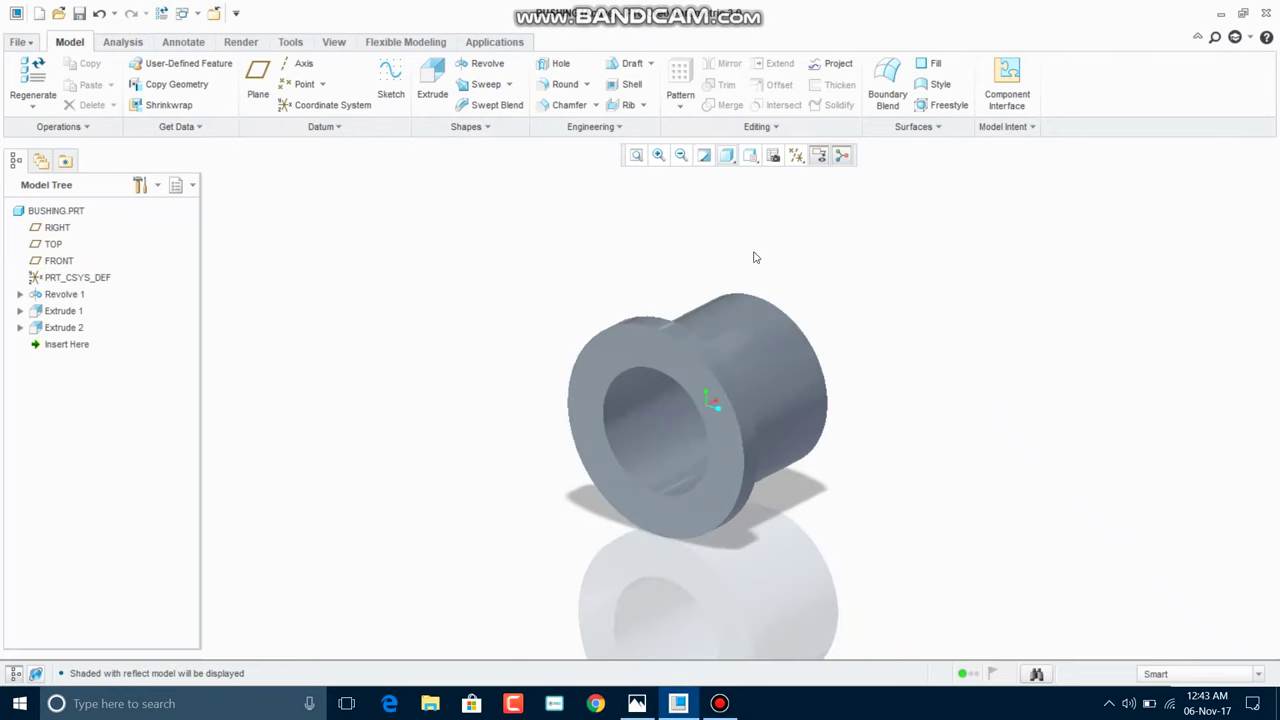